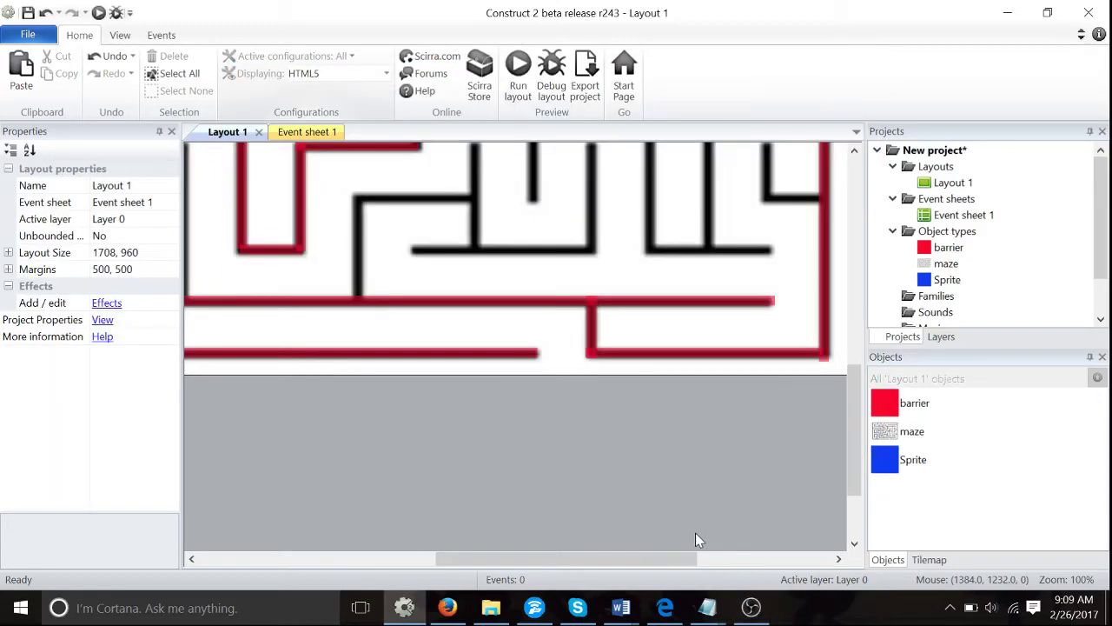
# Scroll the layout up and left to show the maze's top-left corner with the blue sprite
pyautogui.scroll(8, 695, 539)
pyautogui.hscroll(-8, 695, 540)
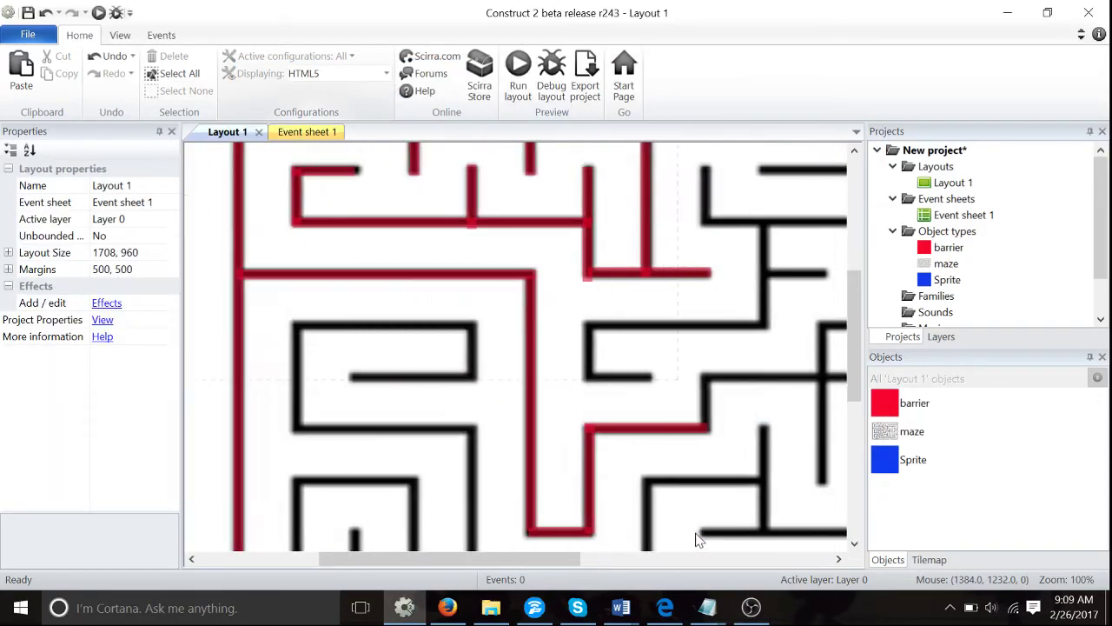
pyautogui.hscroll(-3, 695, 539)
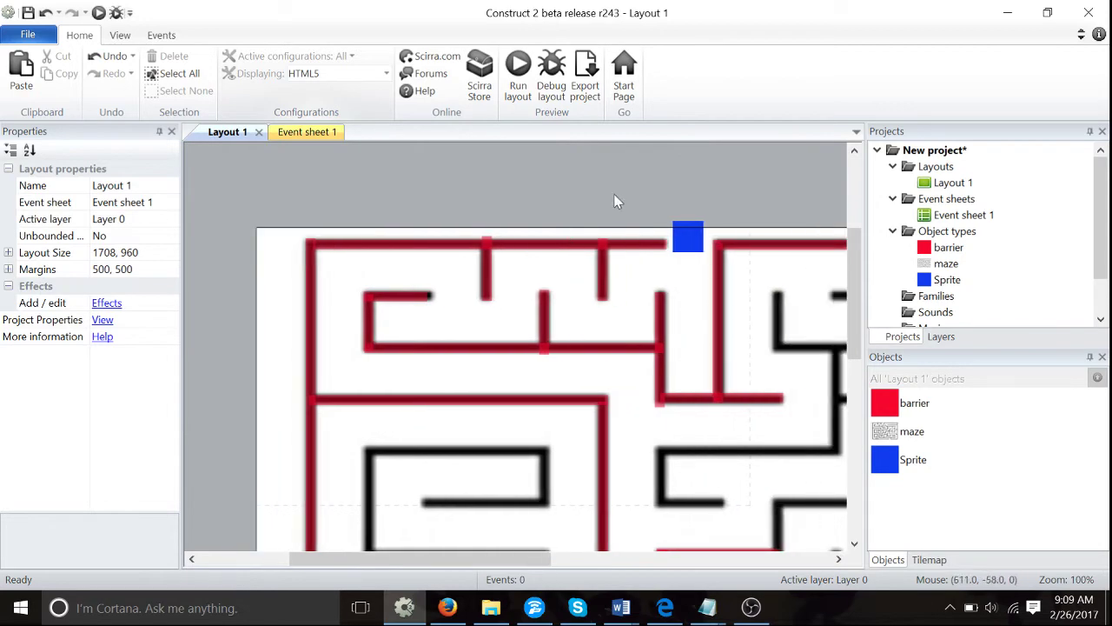
# Crop the blue sprite's image in the image editor
pyautogui.doubleClick(687, 240)
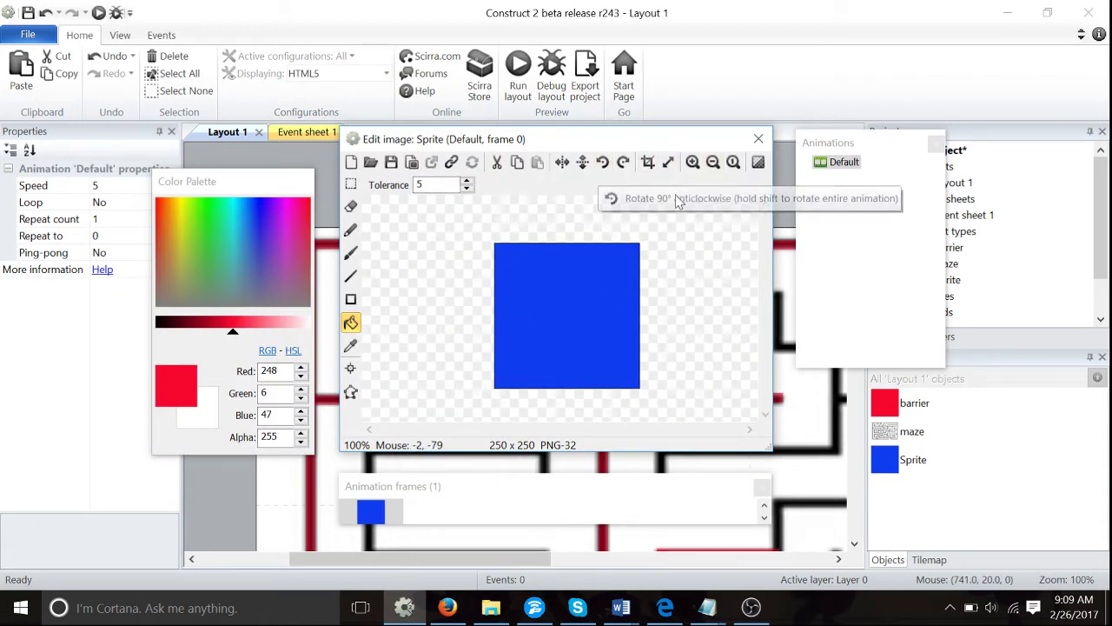
pyautogui.click(648, 163)
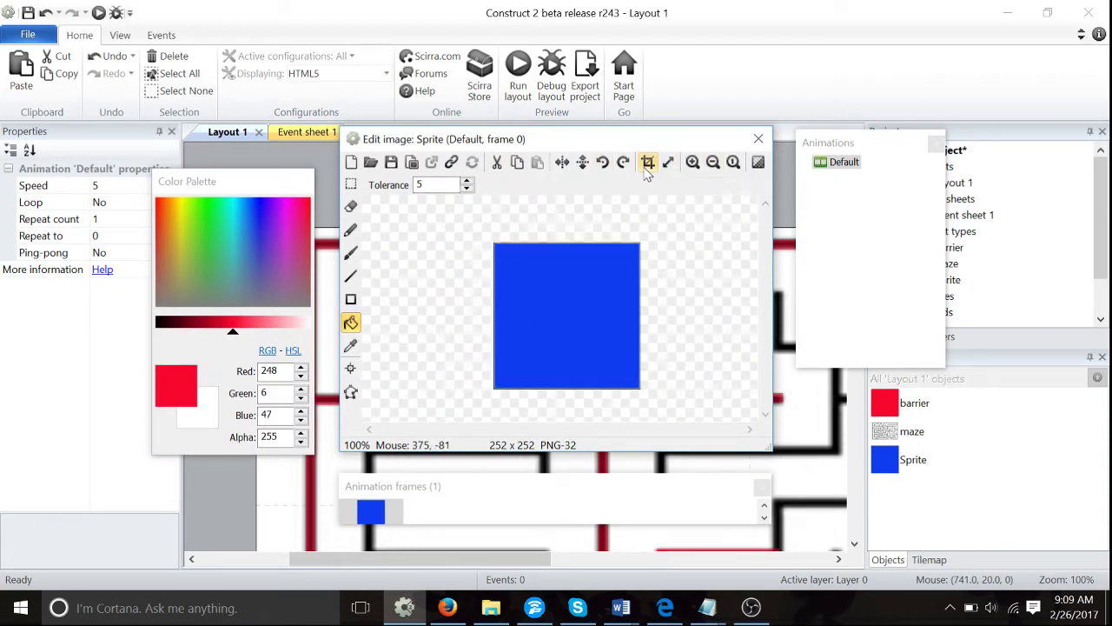
pyautogui.click(759, 139)
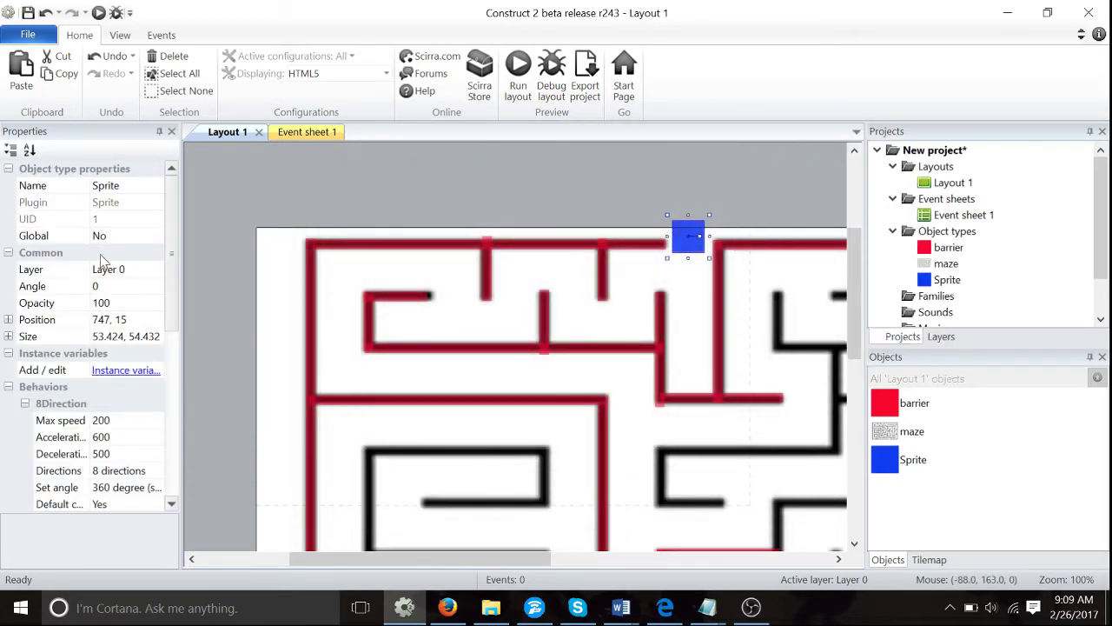
# Rename the Sprite object to 'player'
pyautogui.click(153, 189)
pyautogui.write('player')
pyautogui.press('Return')
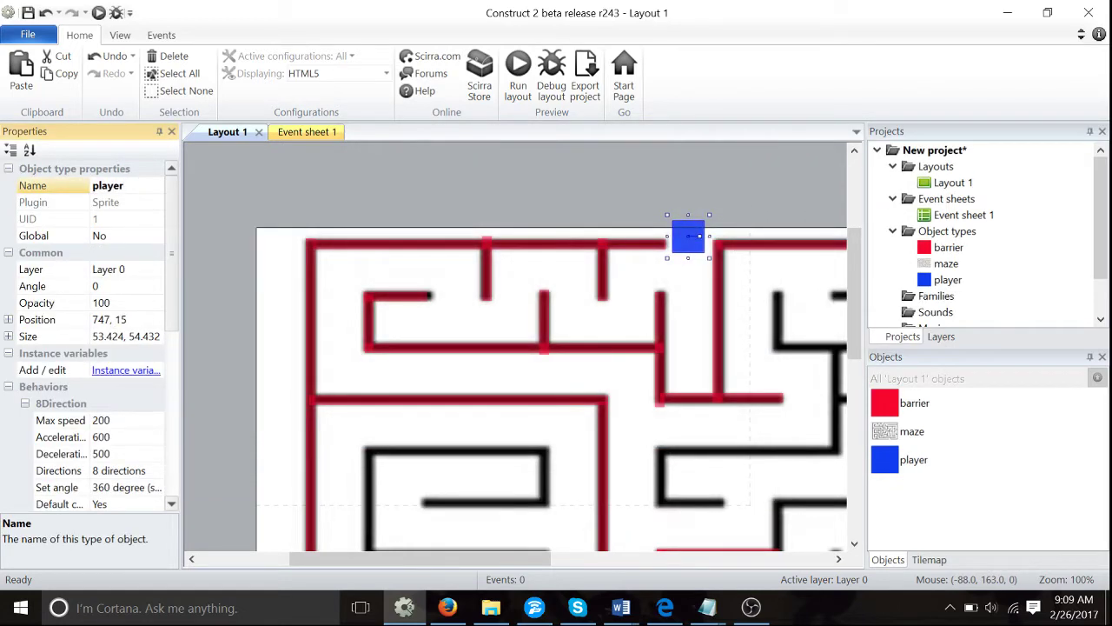
# Run the layout preview and steer the player down the left and vertical corridors
pyautogui.click(98, 13)
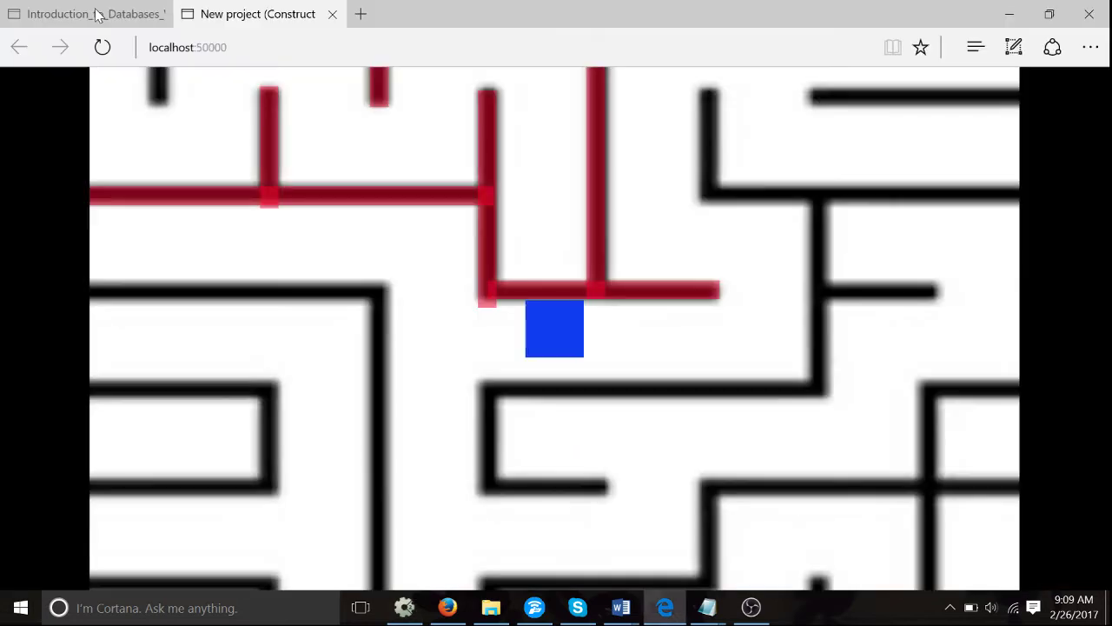
pyautogui.press('Down')
pyautogui.press('Up')
pyautogui.press('Up')
pyautogui.press('Left')
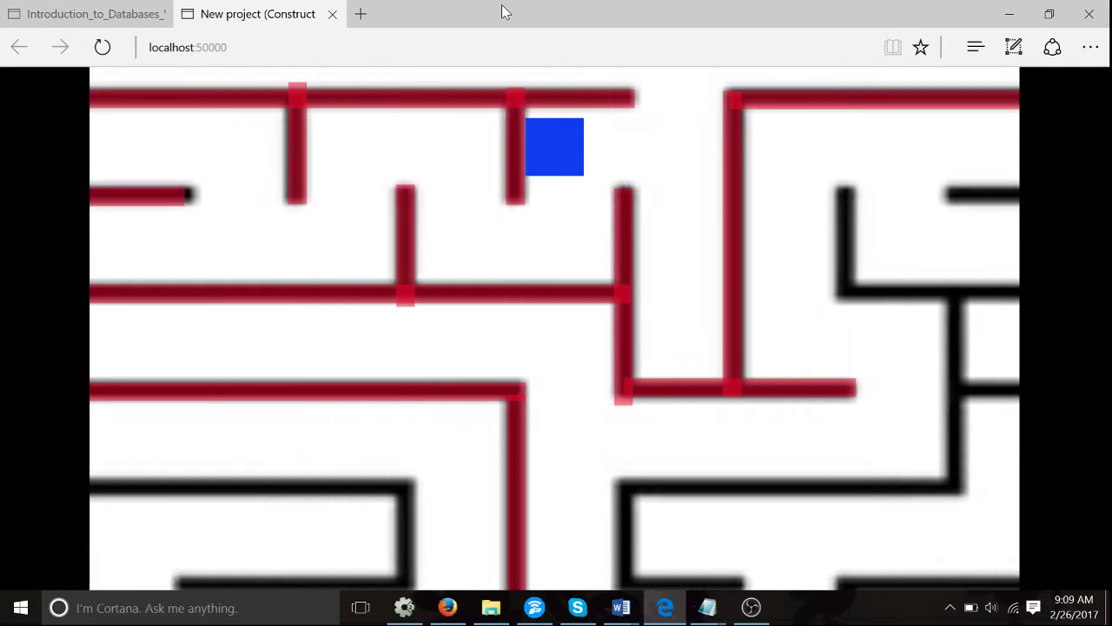
pyautogui.press('Down')
pyautogui.press('Left')
pyautogui.press('Up')
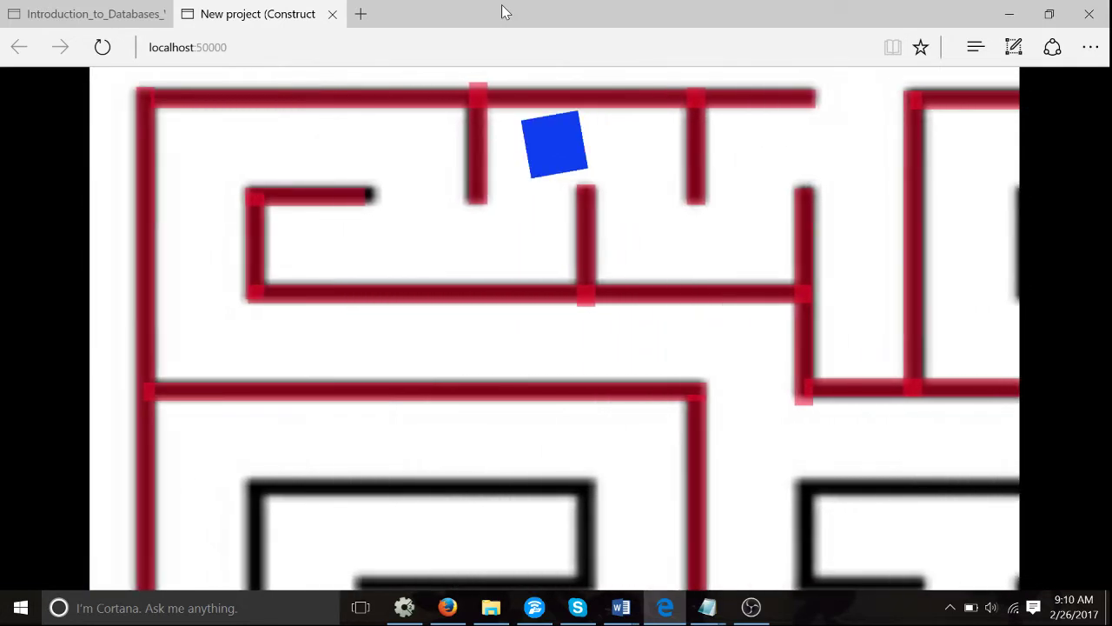
pyautogui.press('Down')
pyautogui.press('Left')
pyautogui.press('Up')
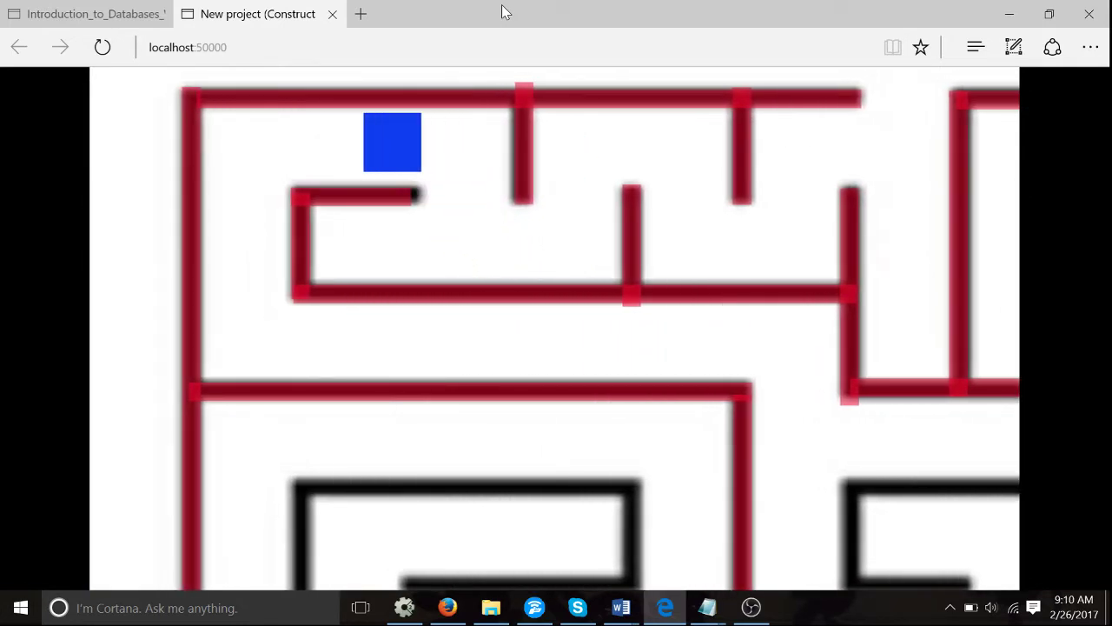
pyautogui.press('Left')
pyautogui.press('Down')
pyautogui.press('Right')
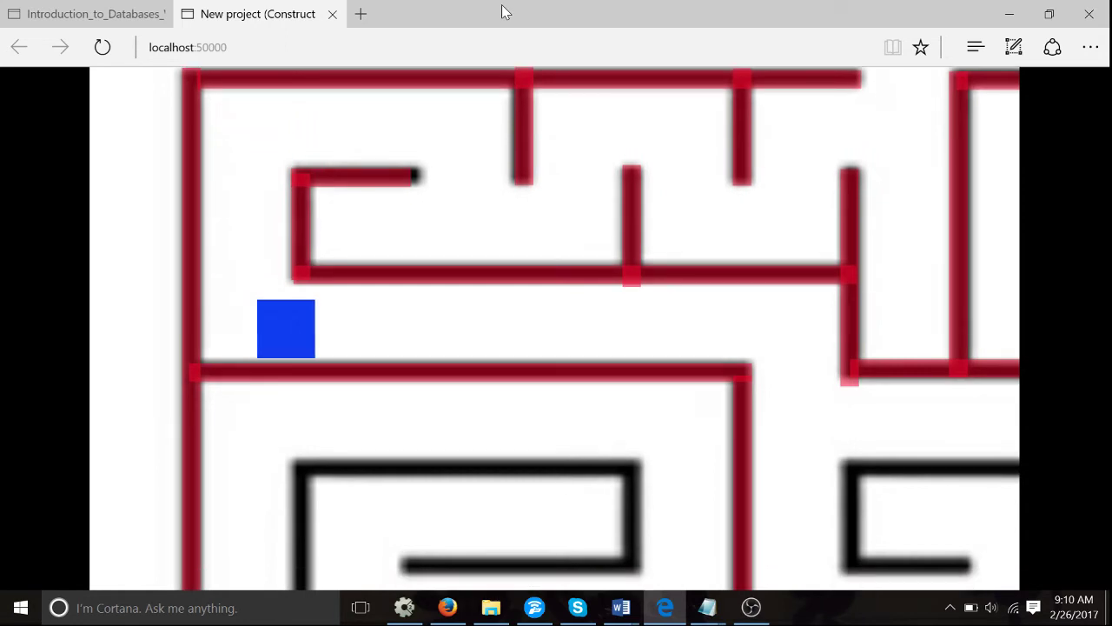
pyautogui.press('Right')
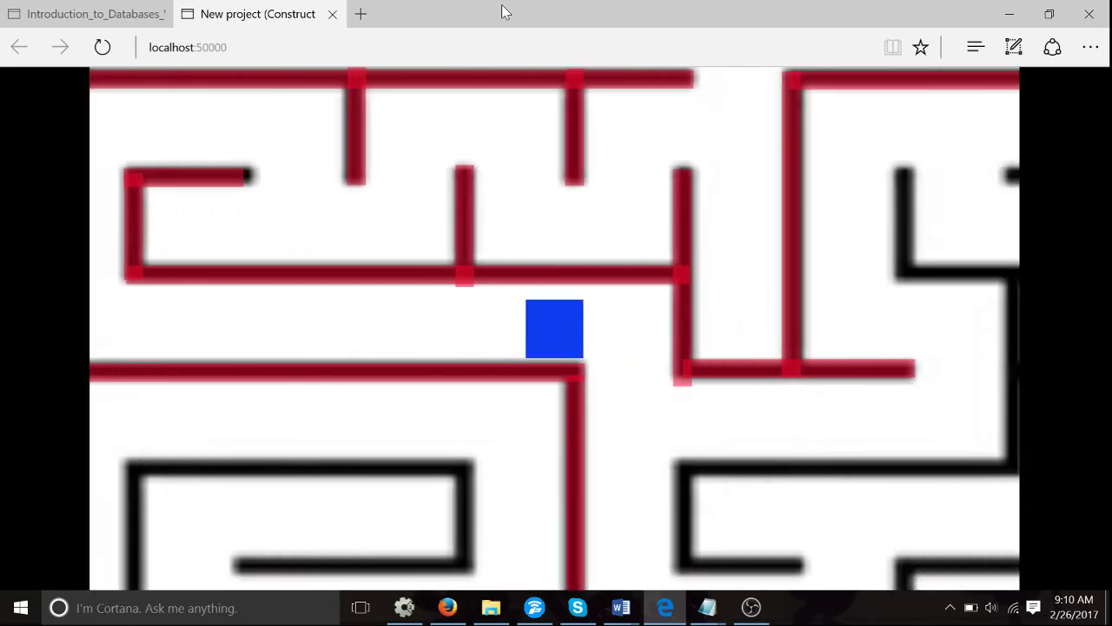
pyautogui.press('Down')
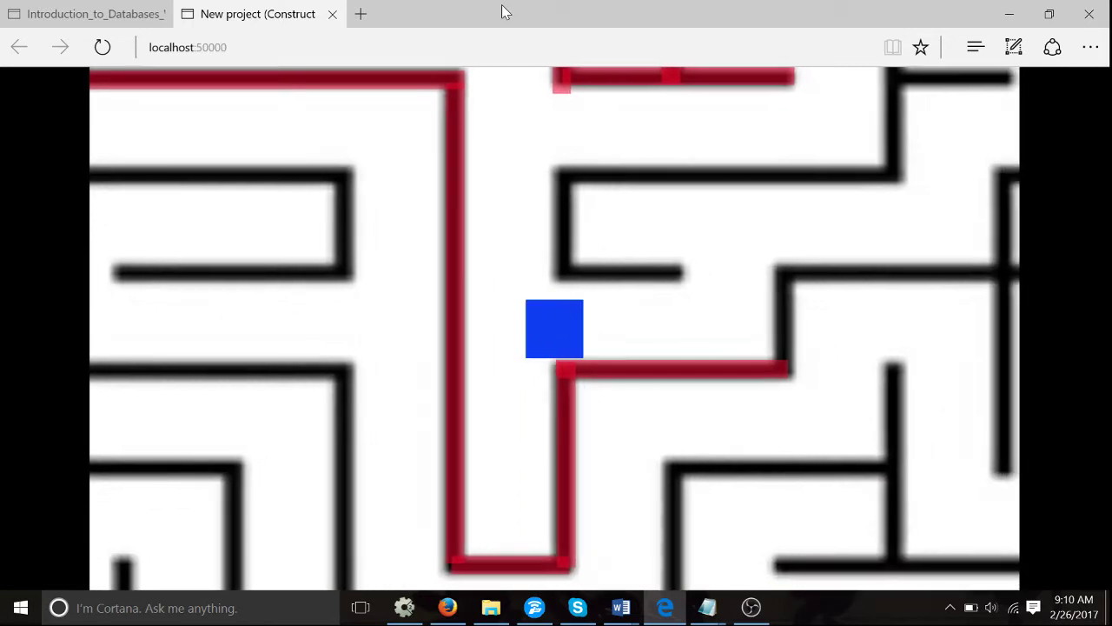
# Steer the player through the remaining corridors past the red walls, then return to Construct 2
pyautogui.press('Right')
pyautogui.press('Down')
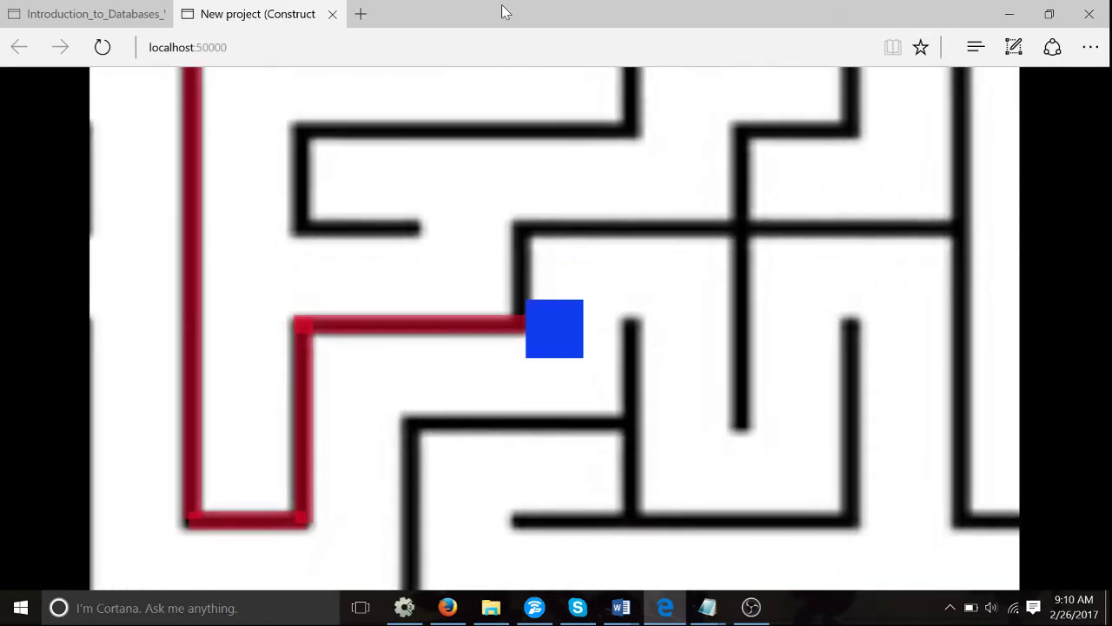
pyautogui.press('Down')
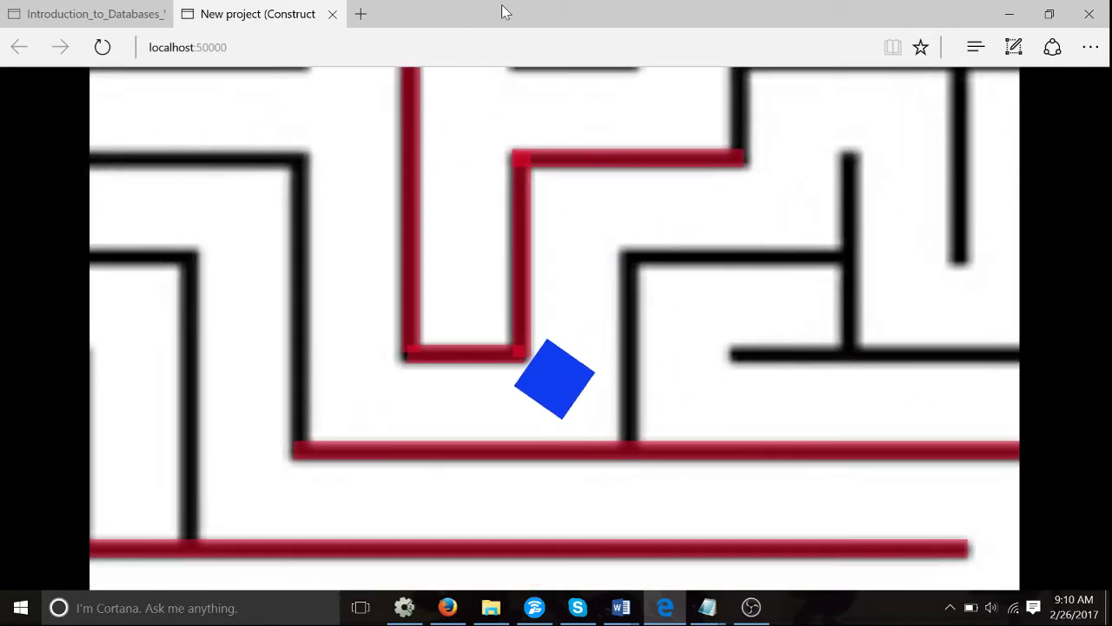
pyautogui.press('Left')
pyautogui.press('Down')
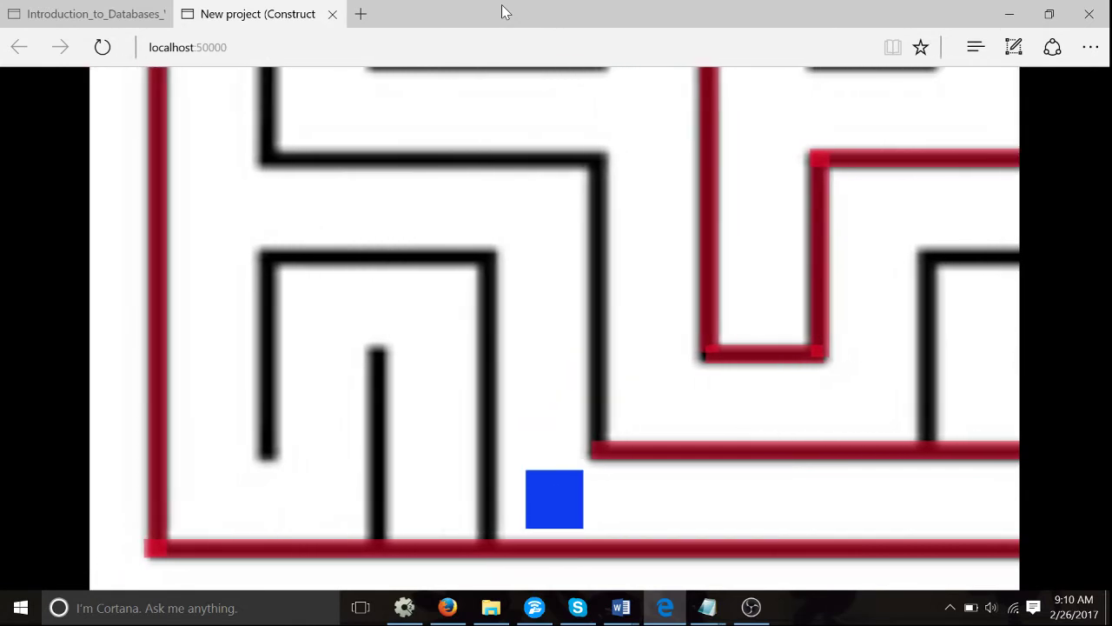
pyautogui.press('Right')
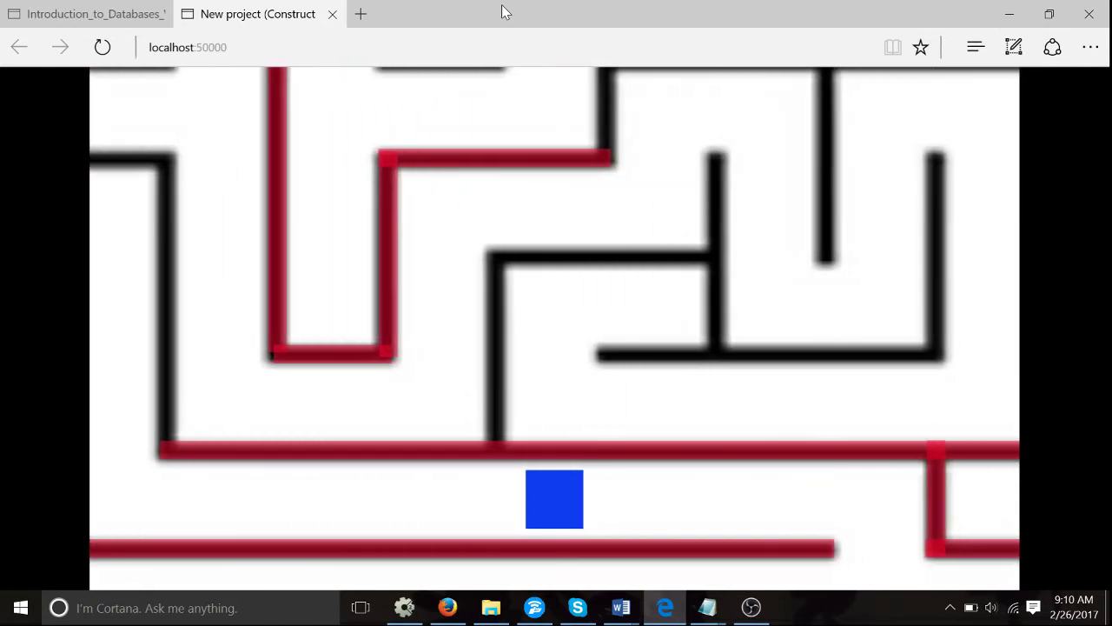
pyautogui.press('Right')
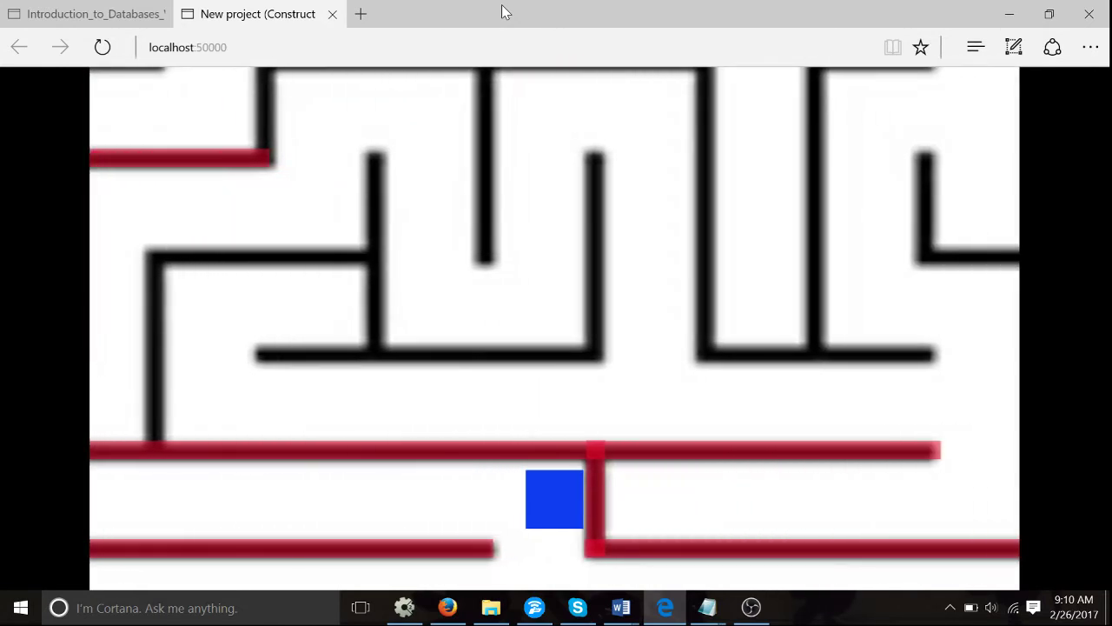
pyautogui.press('Down')
pyautogui.press('Left')
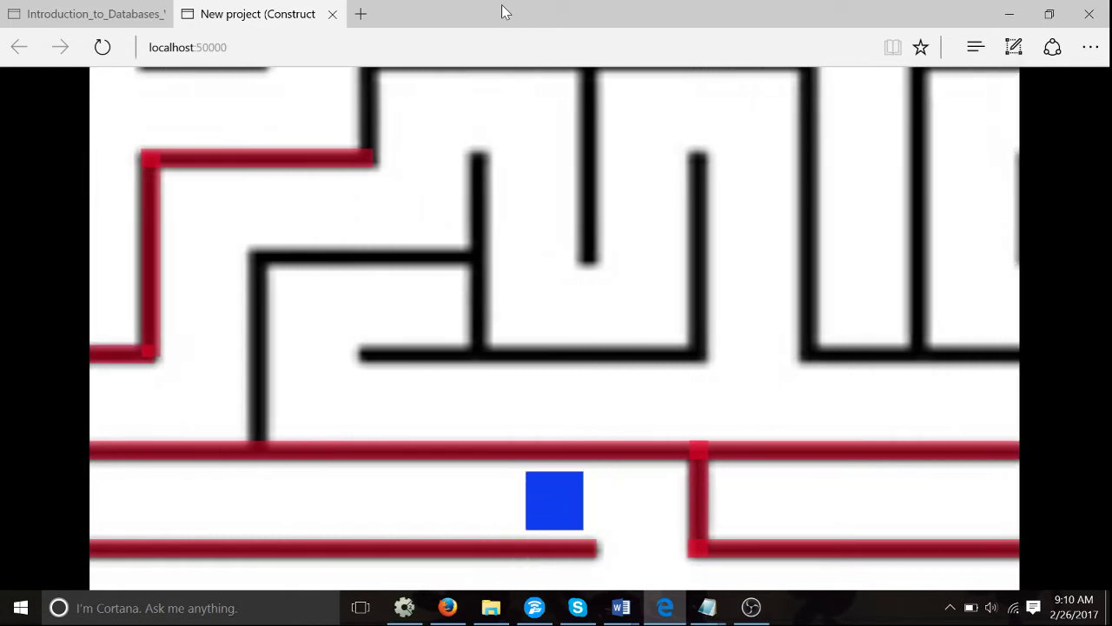
pyautogui.press('Left')
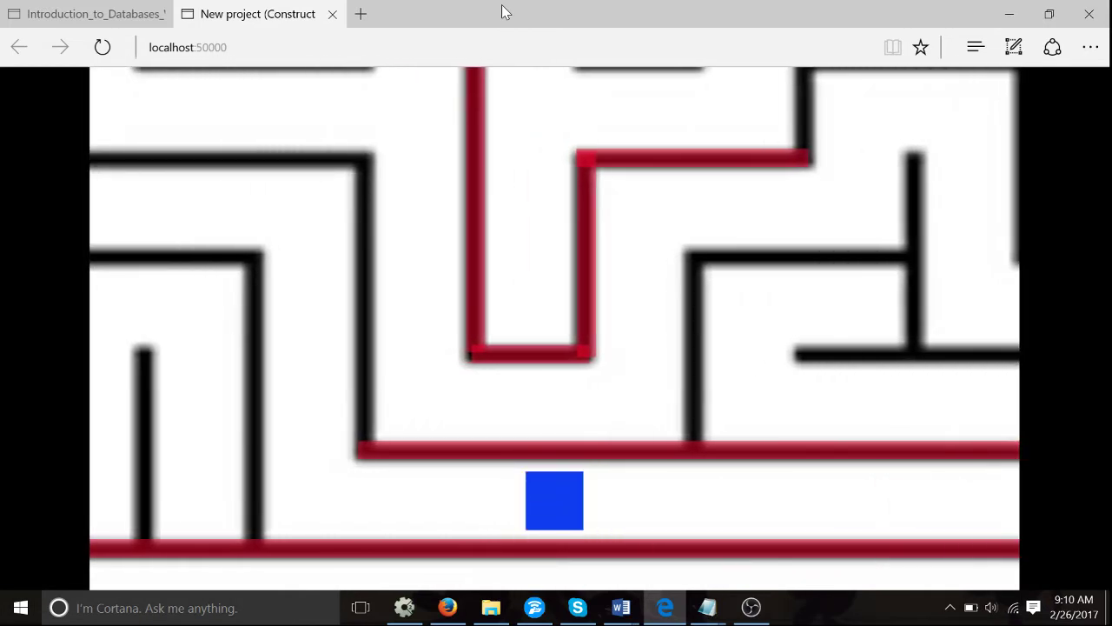
pyautogui.press('Up')
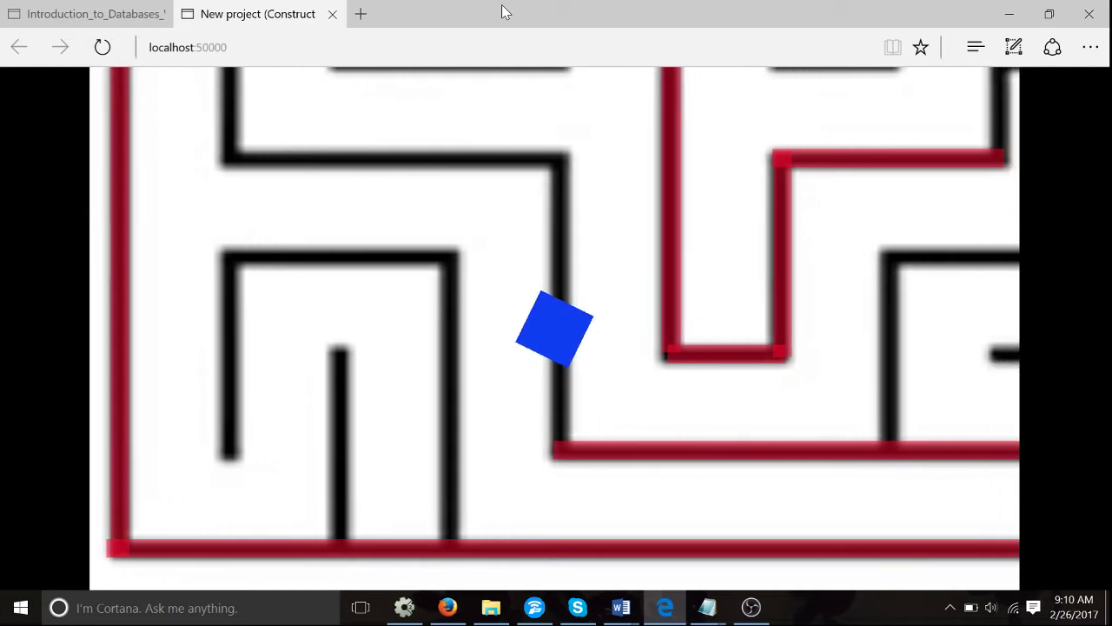
pyautogui.press('Up')
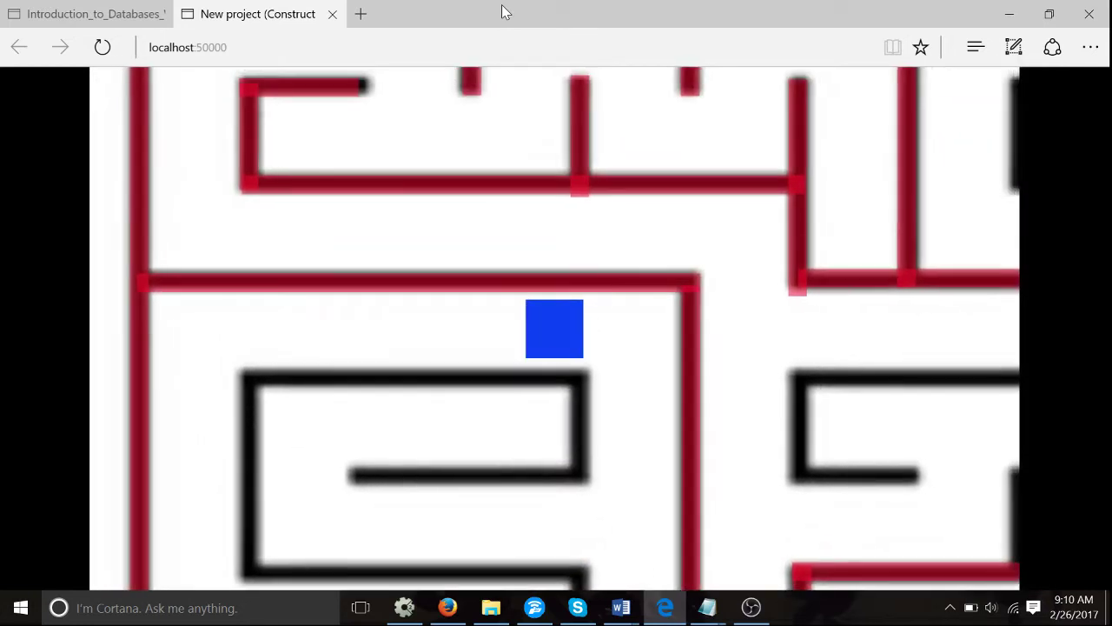
pyautogui.press('Down')
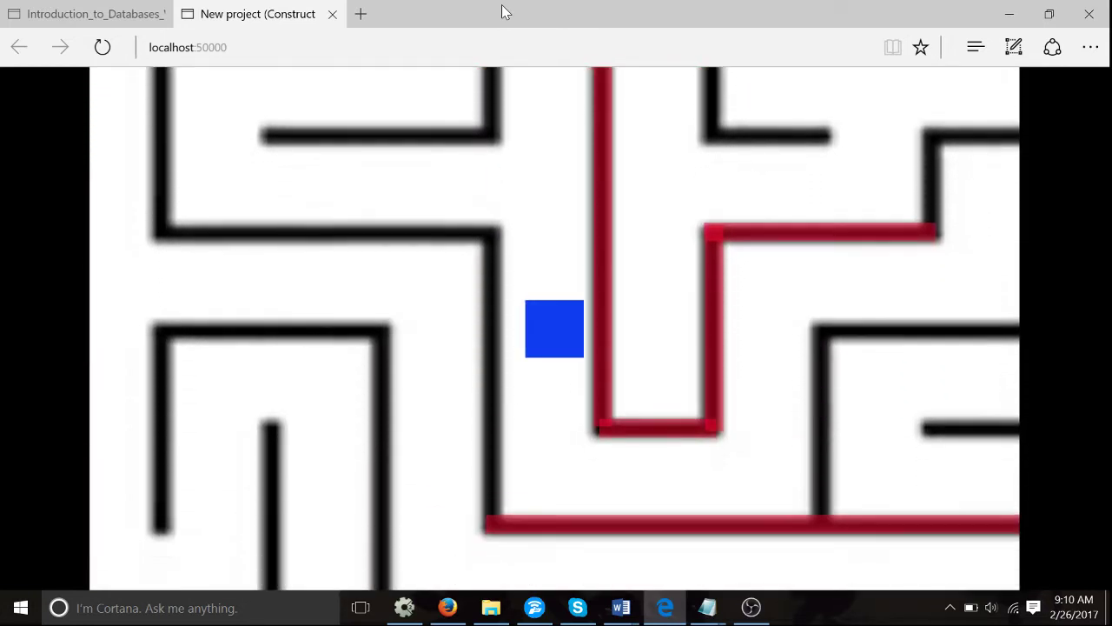
pyautogui.press('Right')
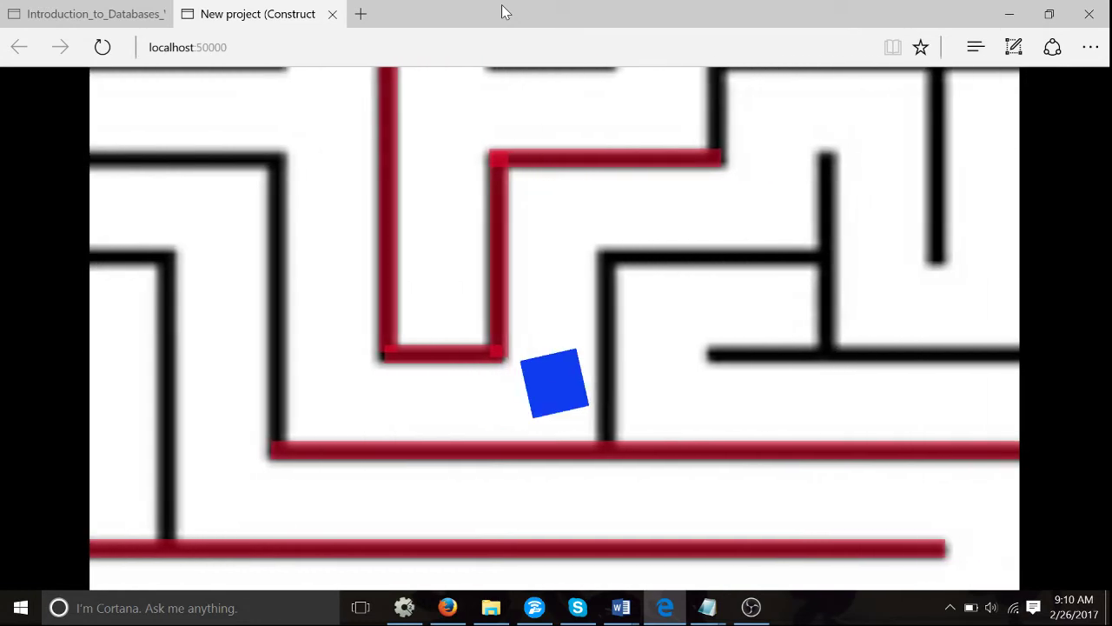
pyautogui.hotkey('alt', 'Tab')
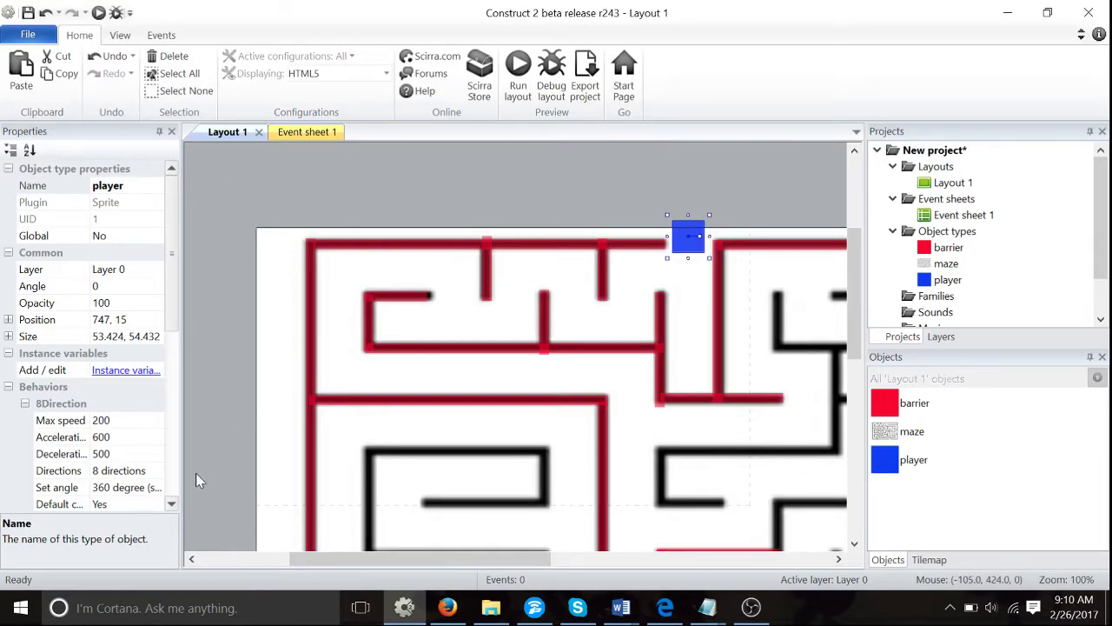
# Insert a new Sprite object into the layout
pyautogui.doubleClick(262, 175)
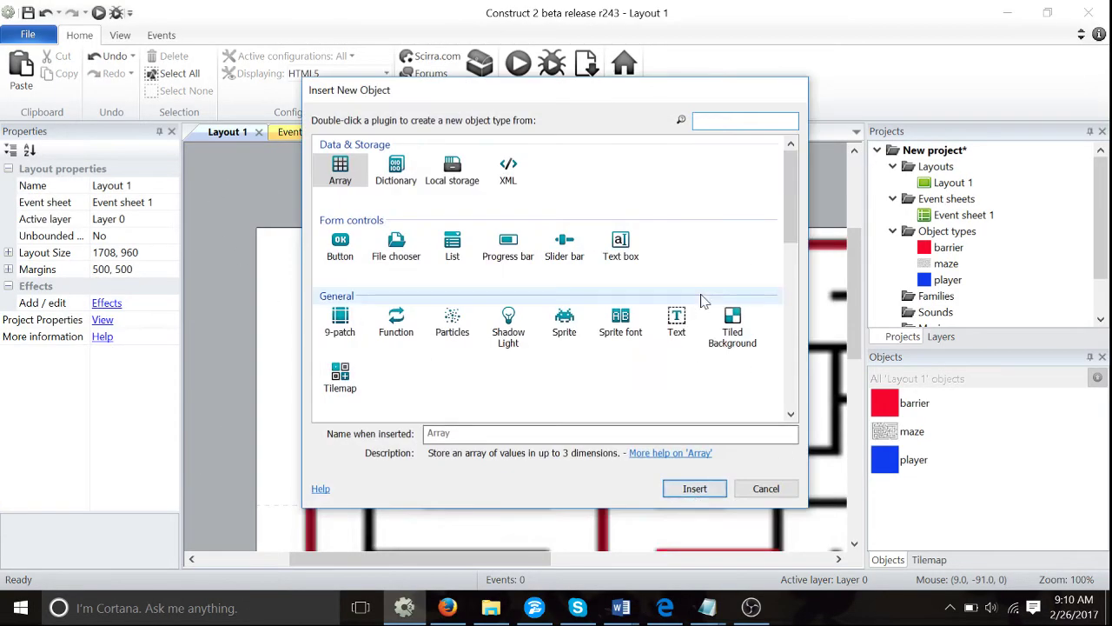
pyautogui.doubleClick(566, 320)
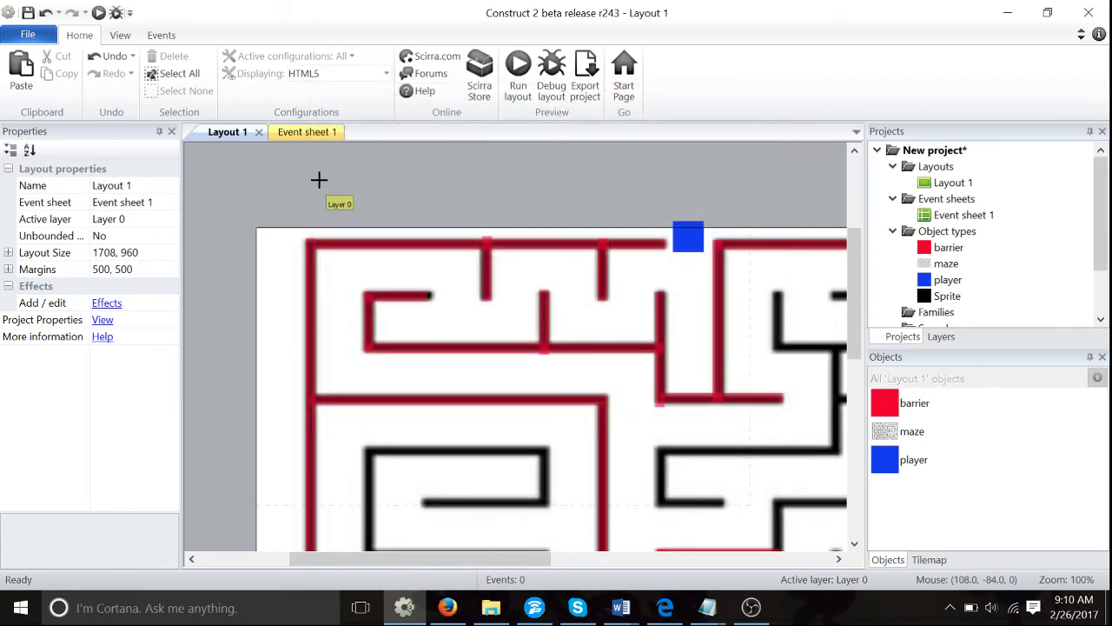
pyautogui.click(319, 180)
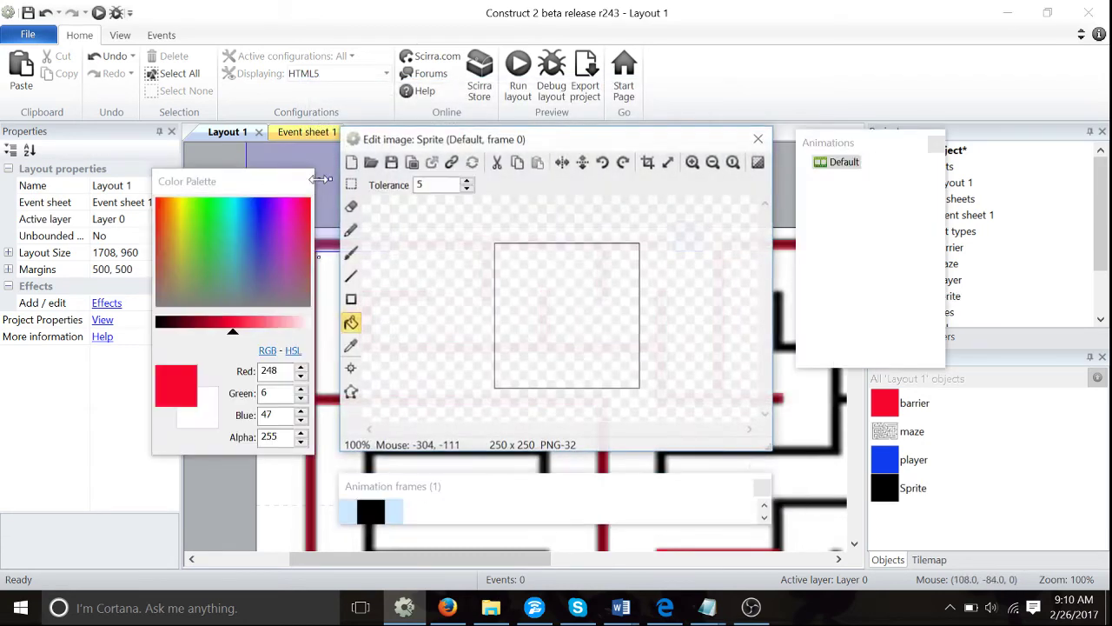
# Paint a bright green dot on the sprite canvas with brush size 60
pyautogui.click(353, 254)
pyautogui.click(281, 231)
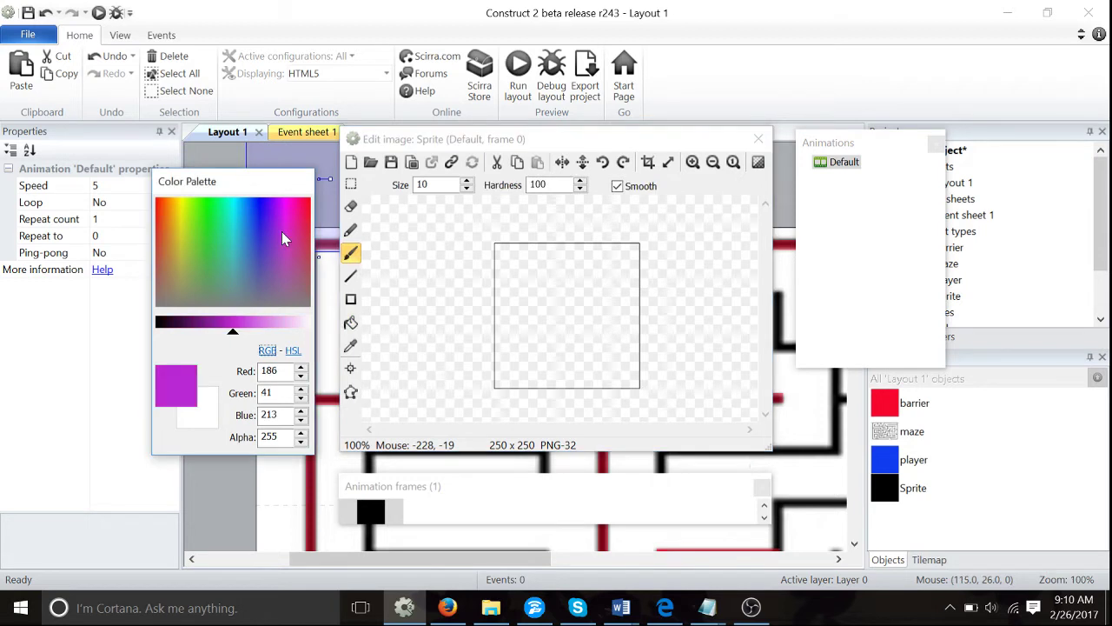
pyautogui.click(257, 222)
pyautogui.click(220, 261)
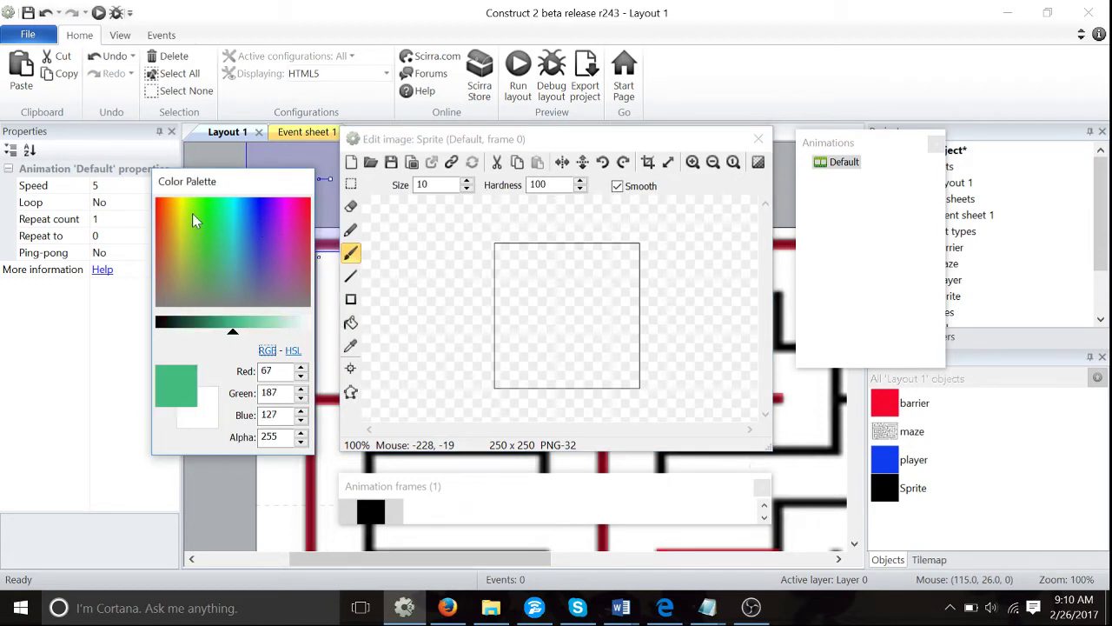
pyautogui.click(213, 215)
pyautogui.click(578, 295)
pyautogui.click(428, 184)
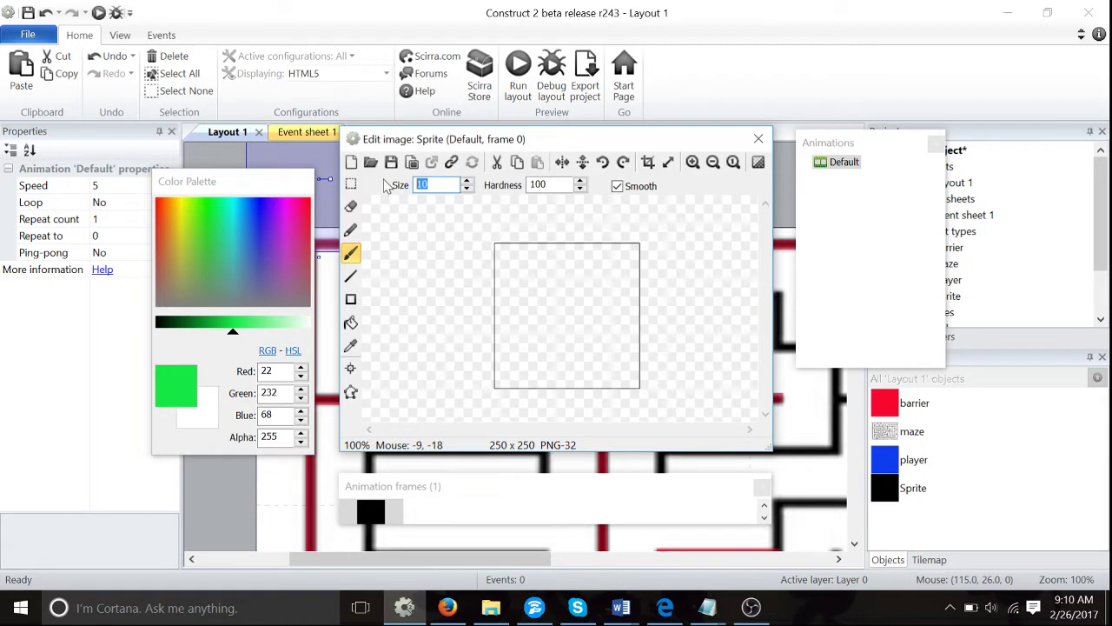
pyautogui.write('60')
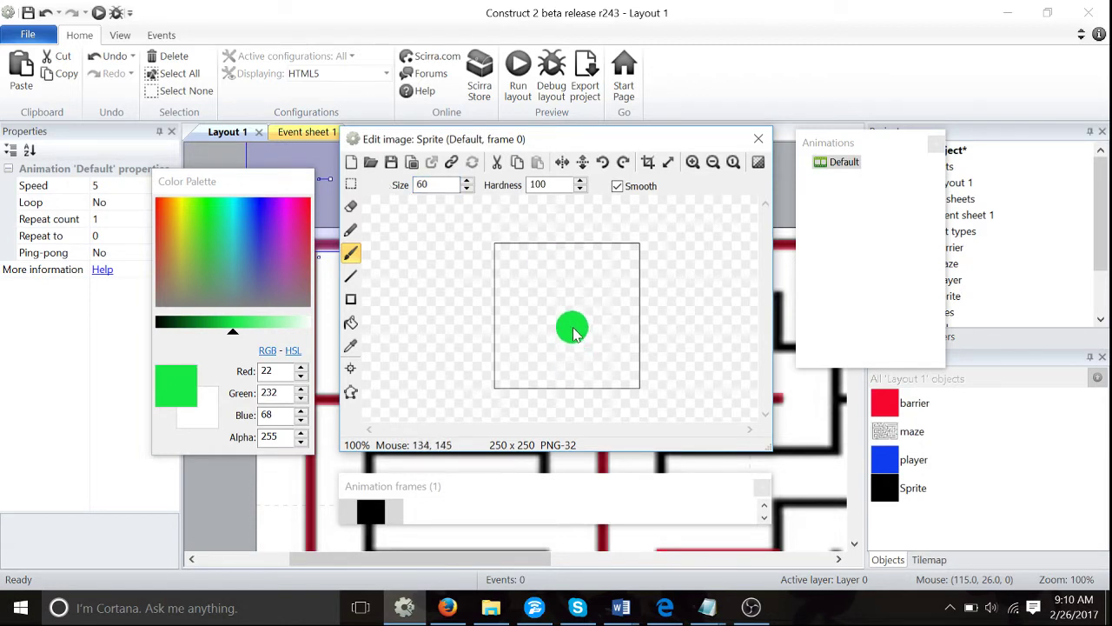
pyautogui.click(571, 322)
# Crop the green circle image and drag the sprite into the maze
pyautogui.click(647, 162)
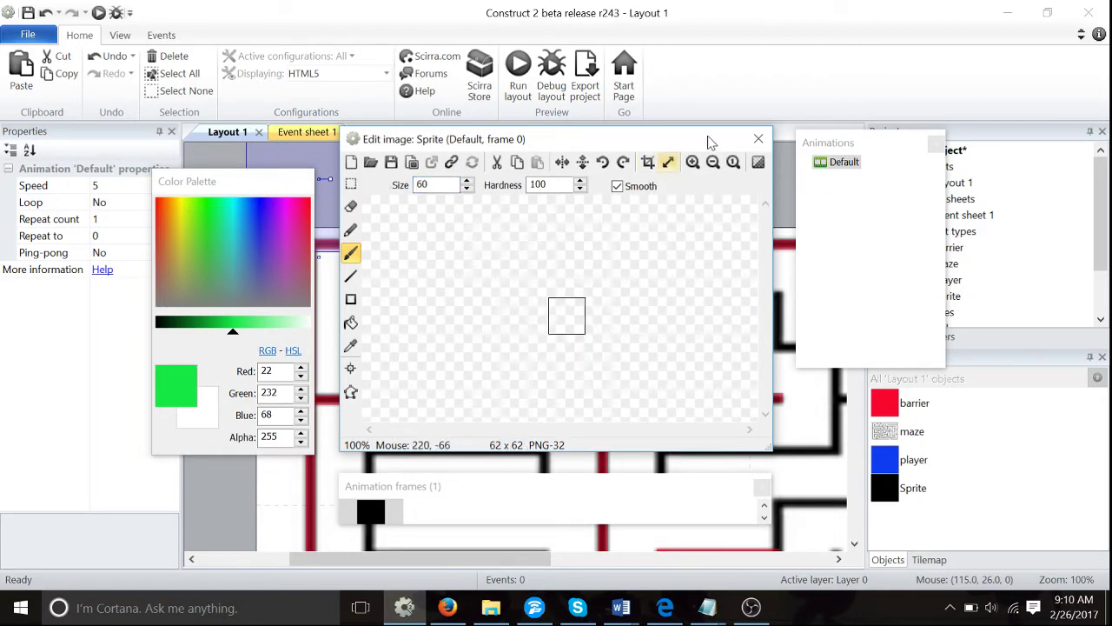
pyautogui.click(759, 139)
pyautogui.moveTo(326, 212); pyautogui.dragTo(637, 520)
# Add the Pathfinding behavior to the green sprite
pyautogui.click(131, 405)
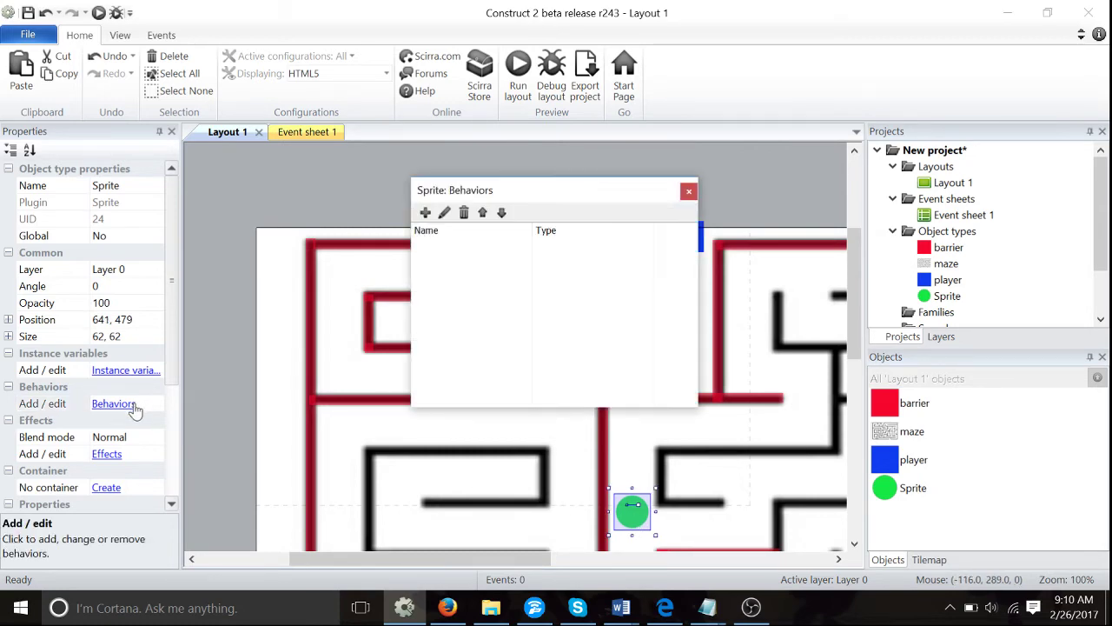
pyautogui.click(424, 213)
pyautogui.write('path')
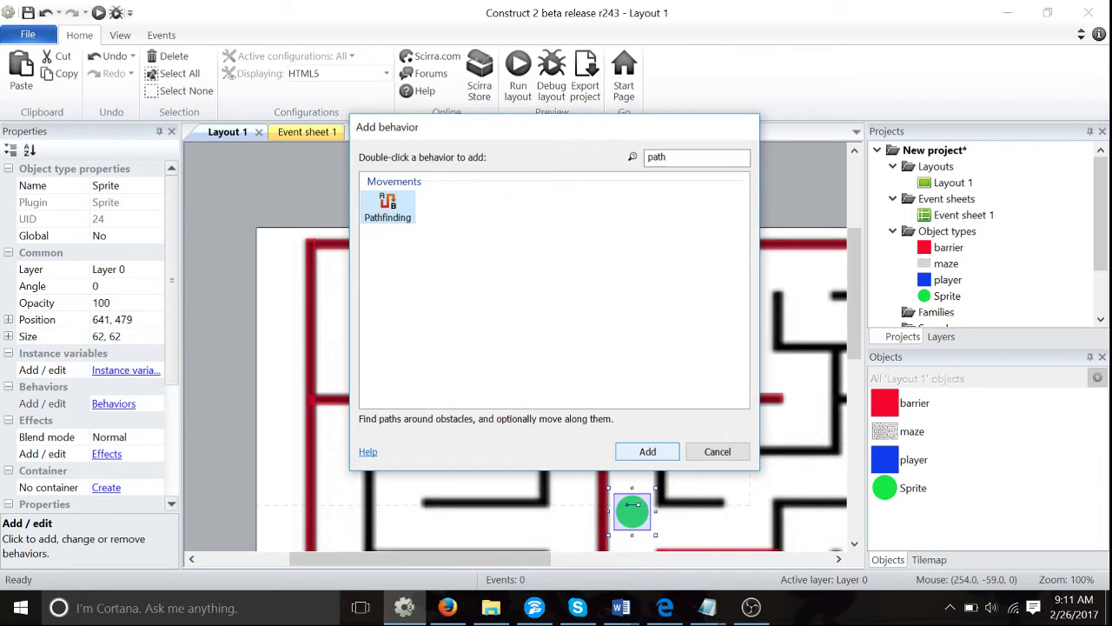
pyautogui.press('Return')
pyautogui.press('Escape')
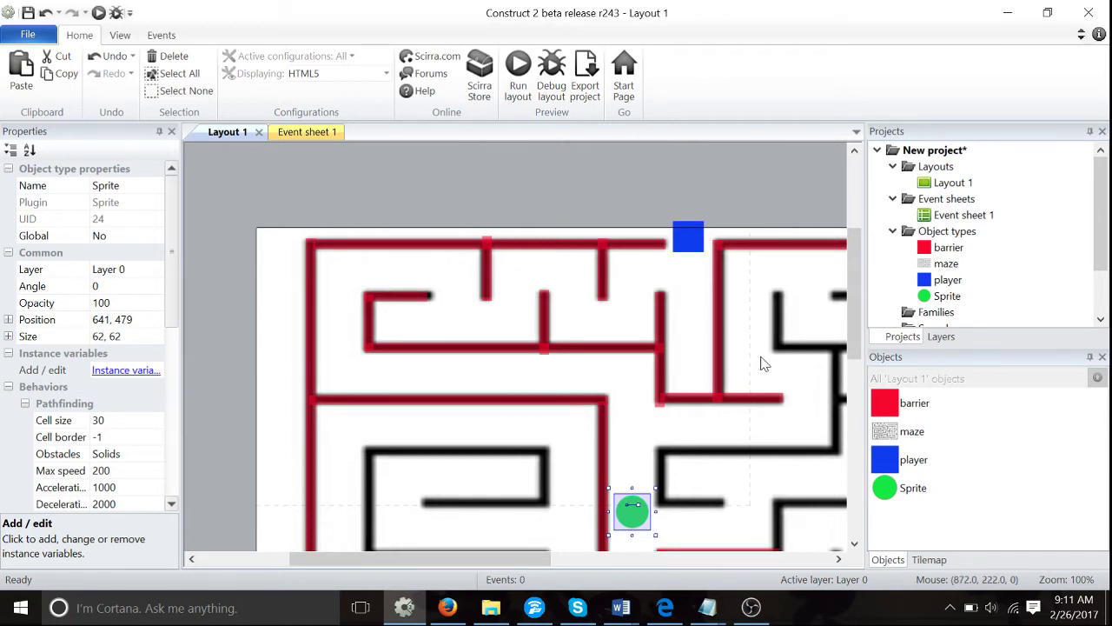
# Reposition the green sprite higher up in the maze at 532, 349
pyautogui.scroll(-3, 763, 363)
pyautogui.keyDown('shift'); pyautogui.hscroll(4, 763, 364); pyautogui.keyUp('shift')
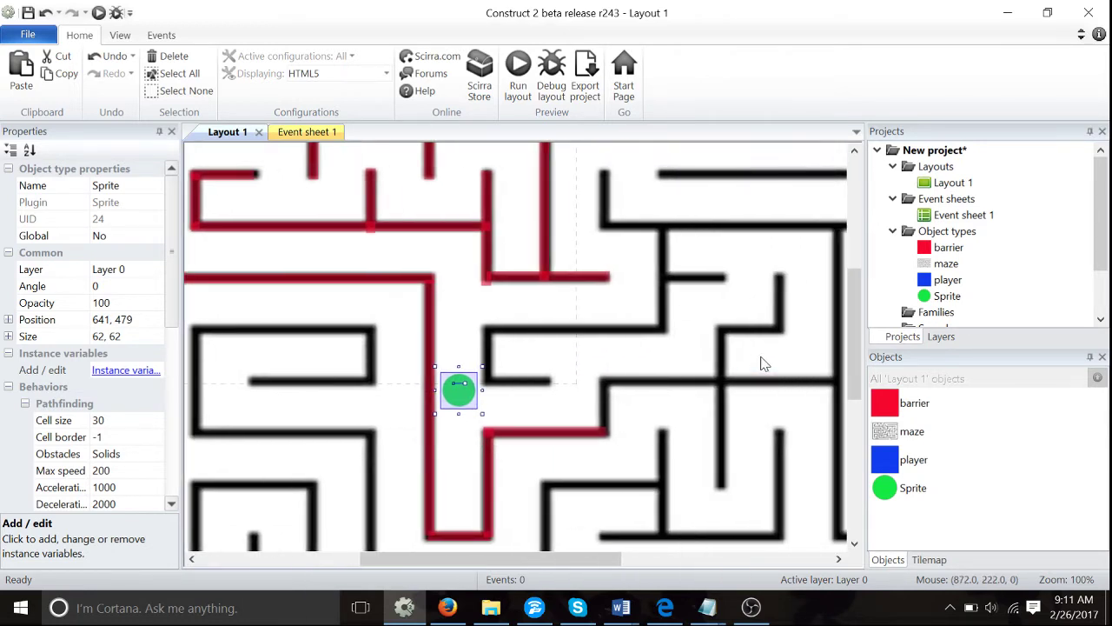
pyautogui.keyDown('shift'); pyautogui.hscroll(-4, 763, 363); pyautogui.keyUp('shift')
pyautogui.keyDown('shift'); pyautogui.hscroll(1, 763, 363); pyautogui.keyUp('shift')
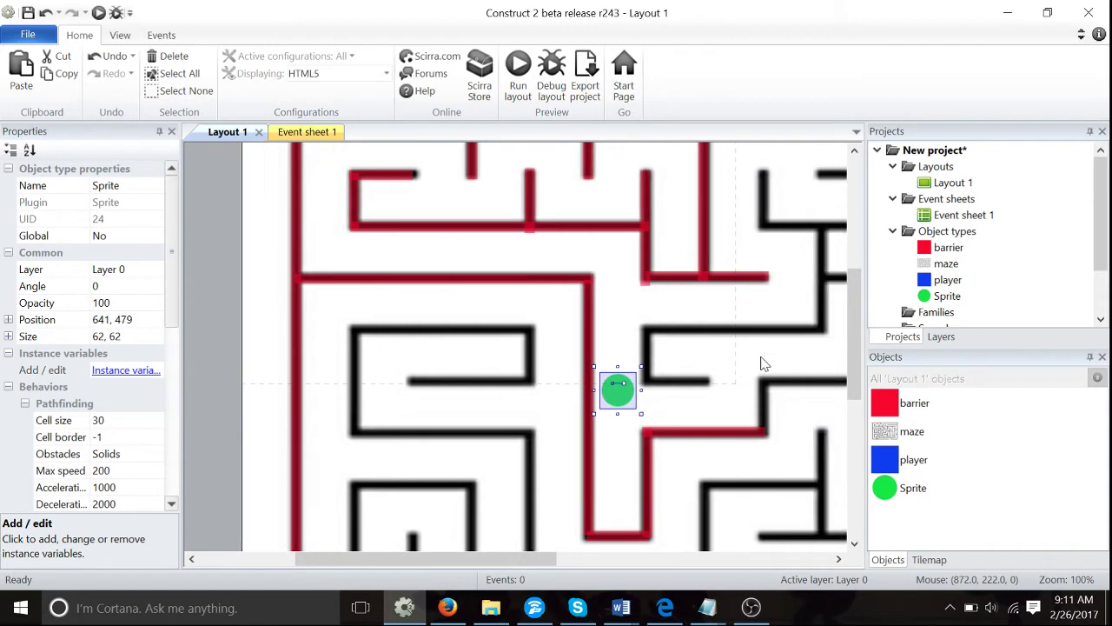
pyautogui.scroll(-2, 705, 336)
pyautogui.moveTo(629, 319); pyautogui.dragTo(565, 245)
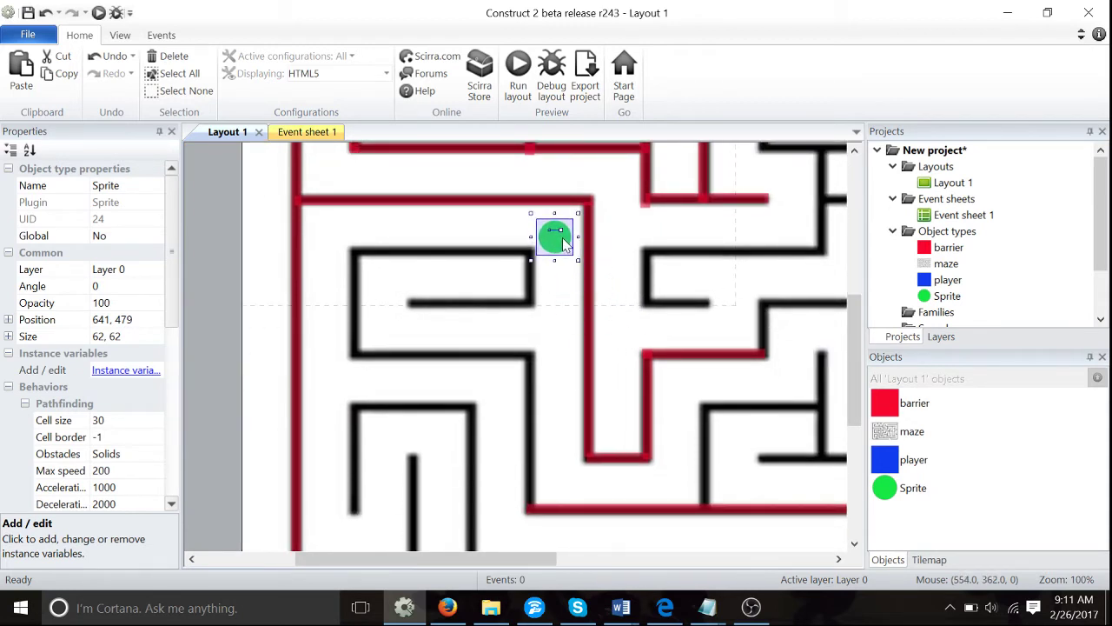
# In Event sheet 1, add a System 'On start of layout' event and begin adding its action
pyautogui.click(299, 135)
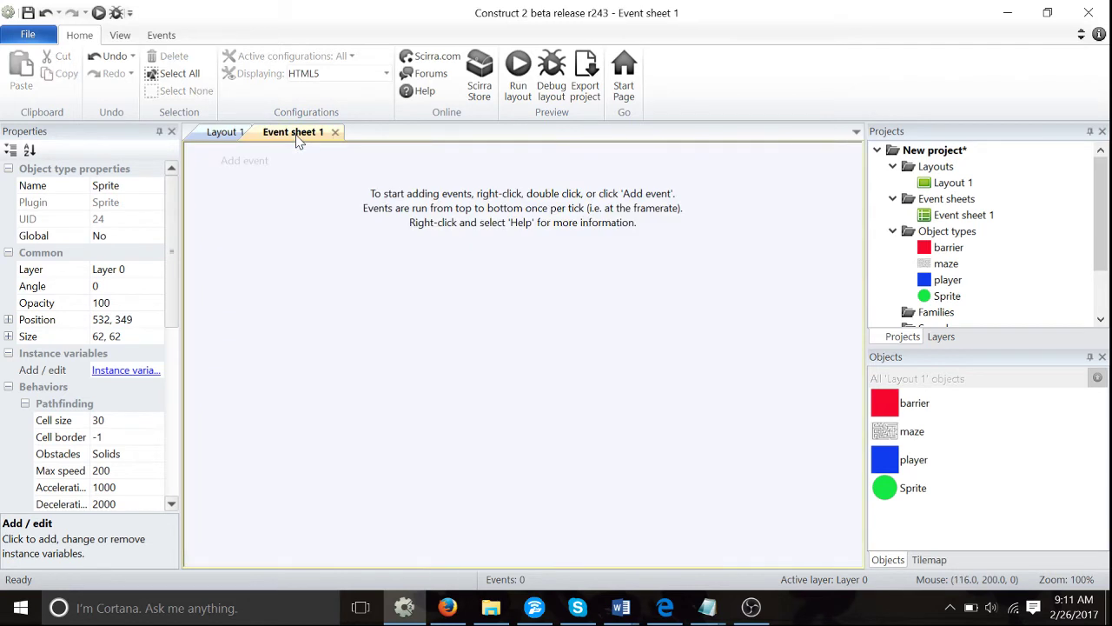
pyautogui.click(246, 161)
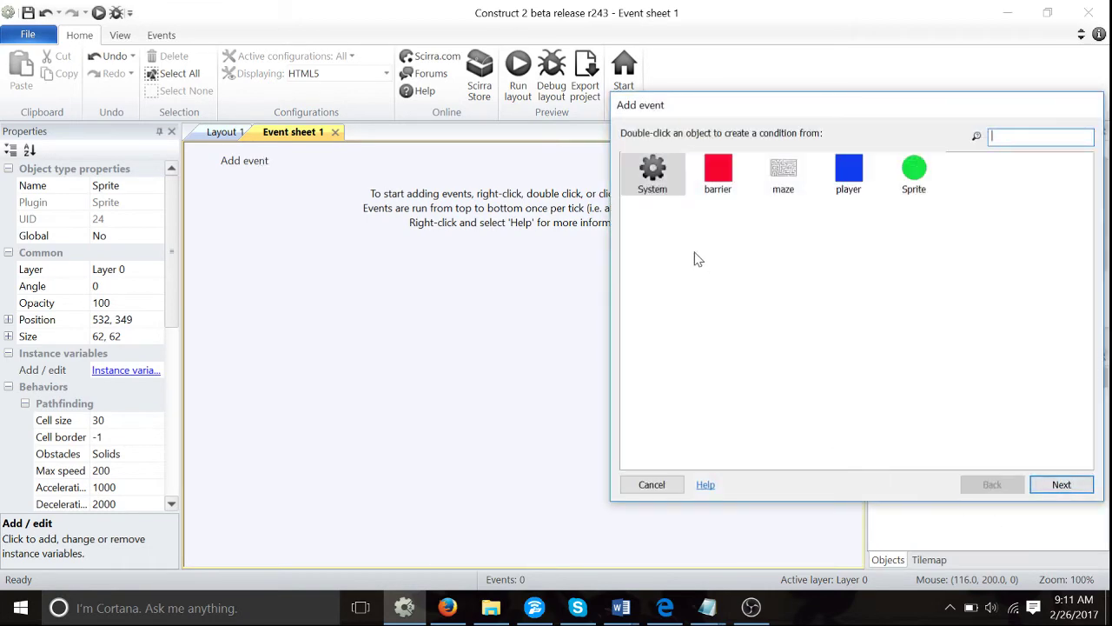
pyautogui.doubleClick(652, 174)
pyautogui.write('star')
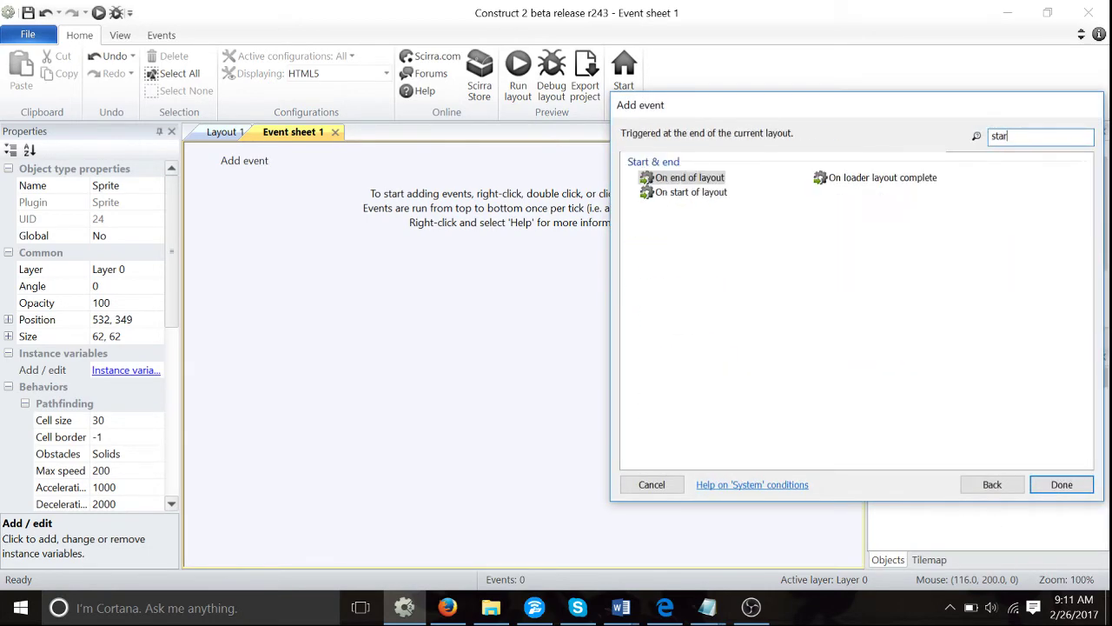
pyautogui.doubleClick(691, 192)
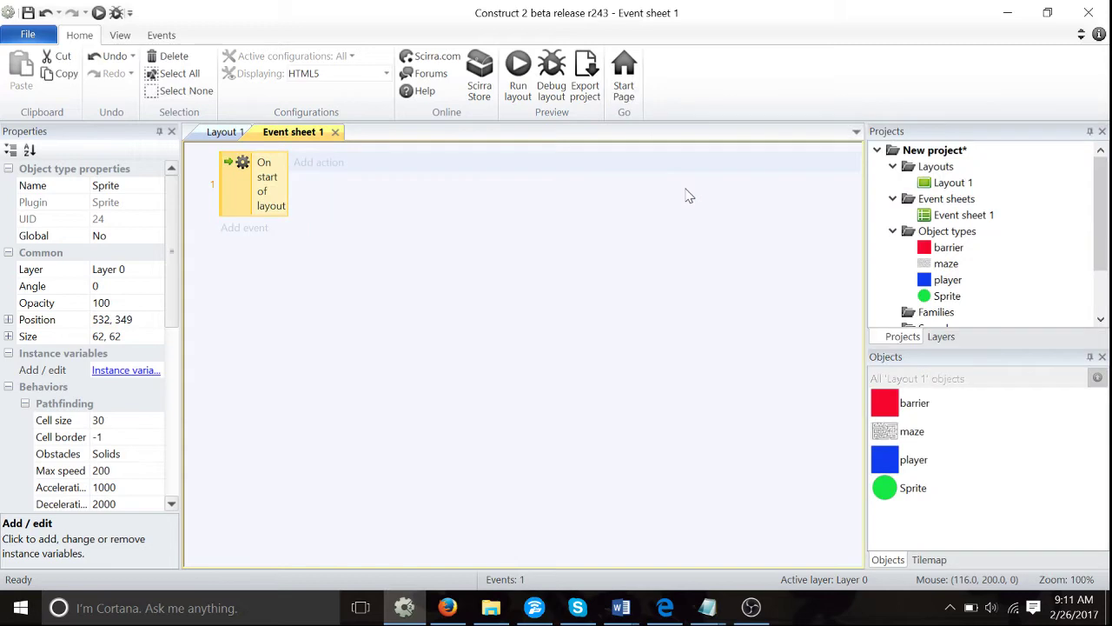
pyautogui.click(545, 168)
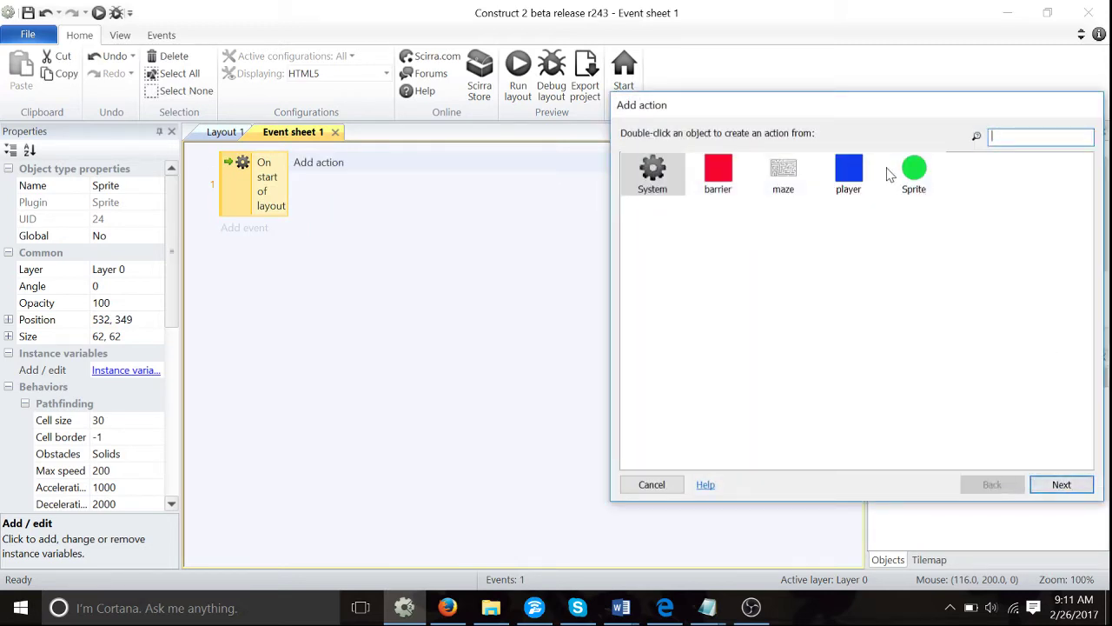
# Choose the Sprite's Find path action with X player.X and Y player.Y
pyautogui.doubleClick(913, 169)
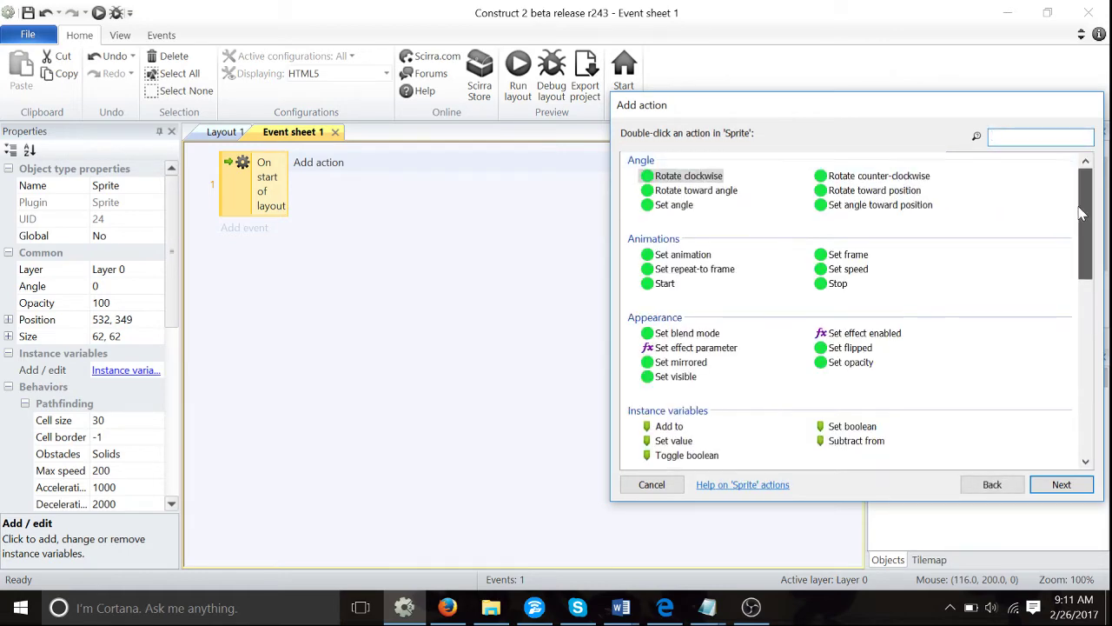
pyautogui.scroll(-1, 1086, 243)
pyautogui.scroll(-6, 1089, 259)
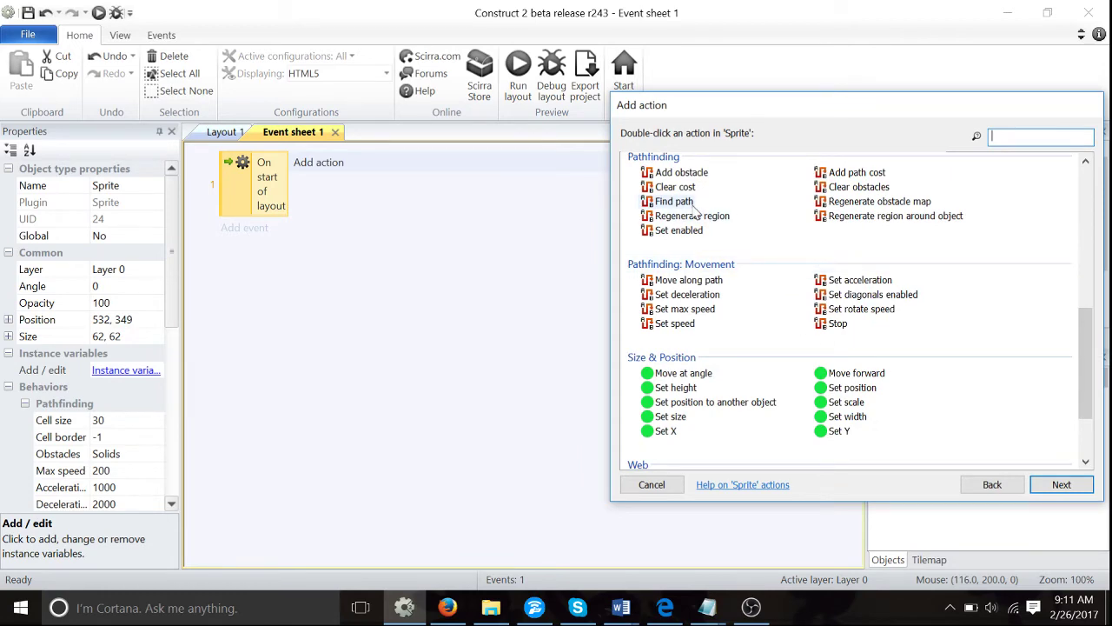
pyautogui.write('find pat')
pyautogui.press('Return')
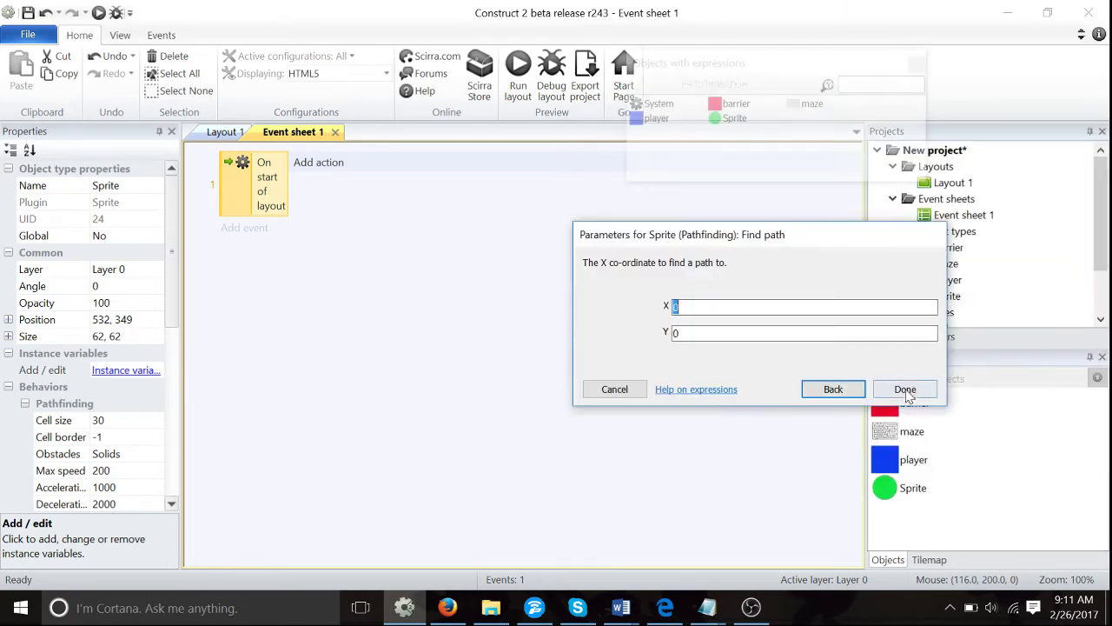
pyautogui.write('player.X')
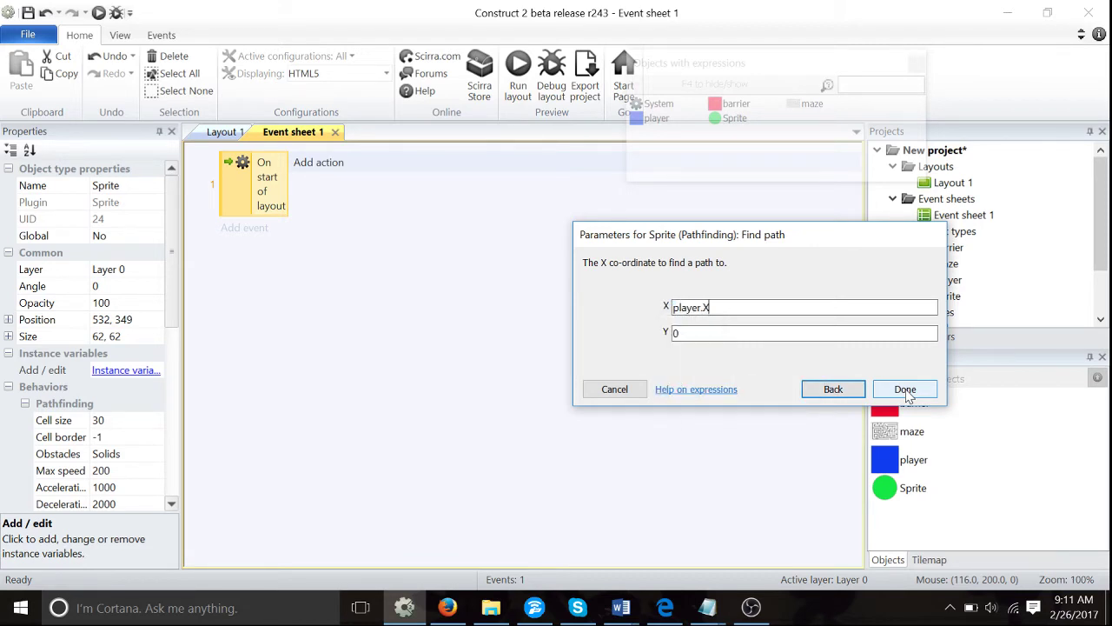
pyautogui.press('Tab')
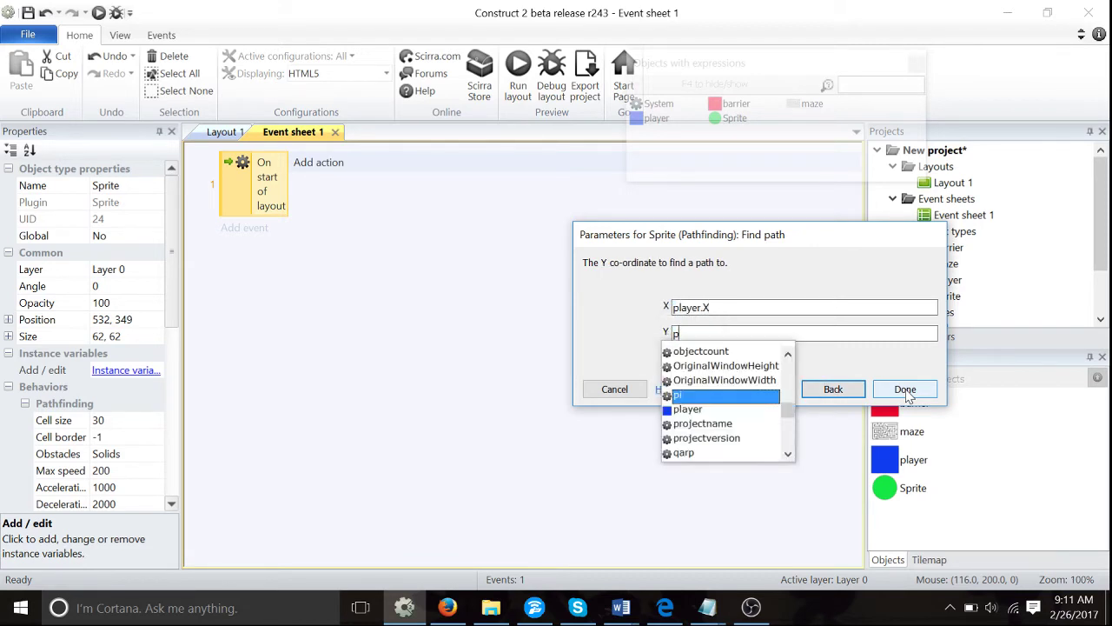
pyautogui.write('player.Y')
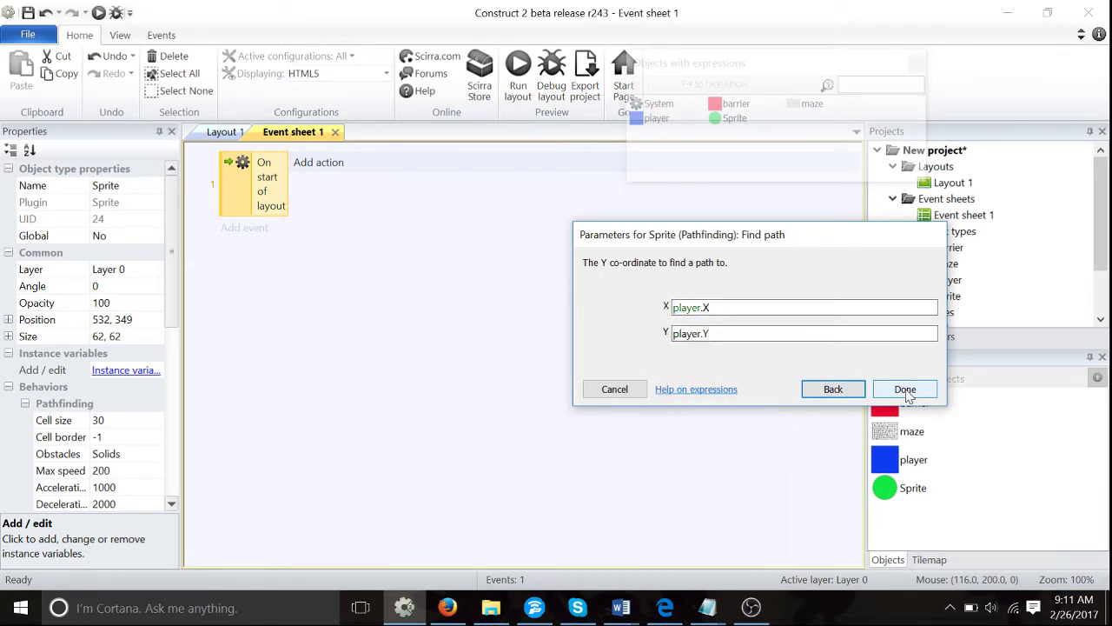
pyautogui.hotkey('alt', 'Tab')
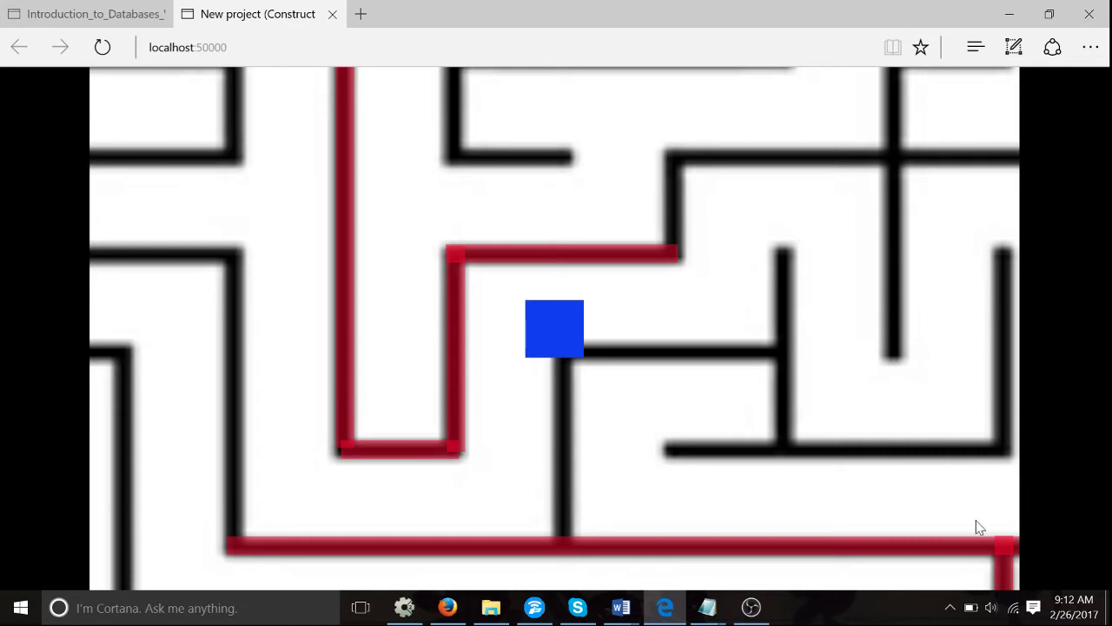
# Move the player left, down, left and up in the preview, then confirm Find path
pyautogui.press('Left')
pyautogui.press('Down')
pyautogui.press('Left')
pyautogui.press('Up')
pyautogui.hotkey('alt', 'Tab')
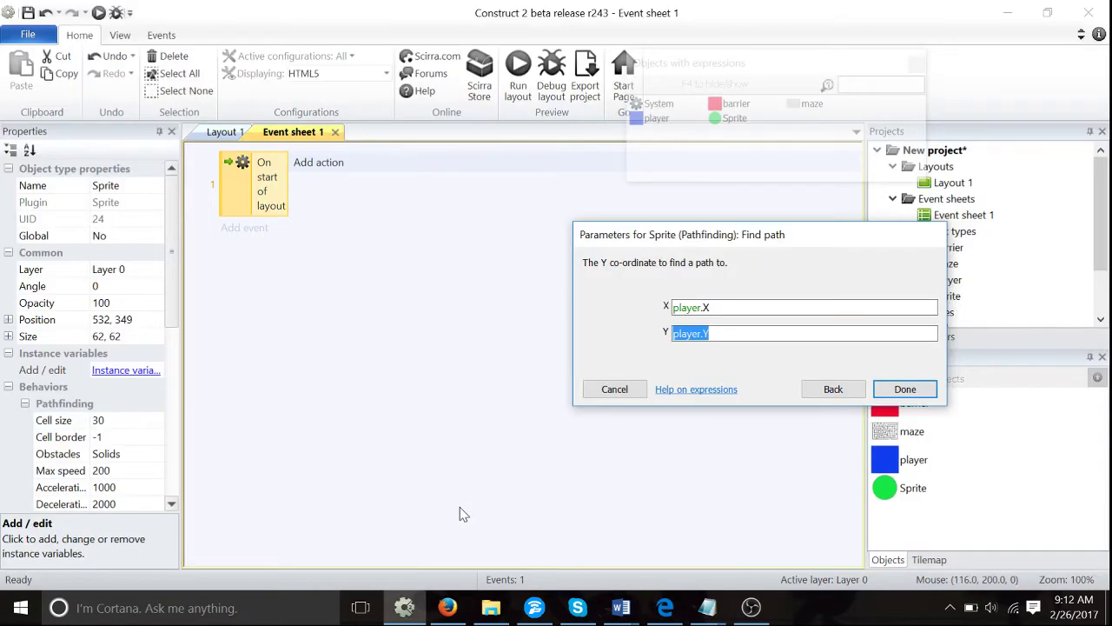
pyautogui.press('Return')
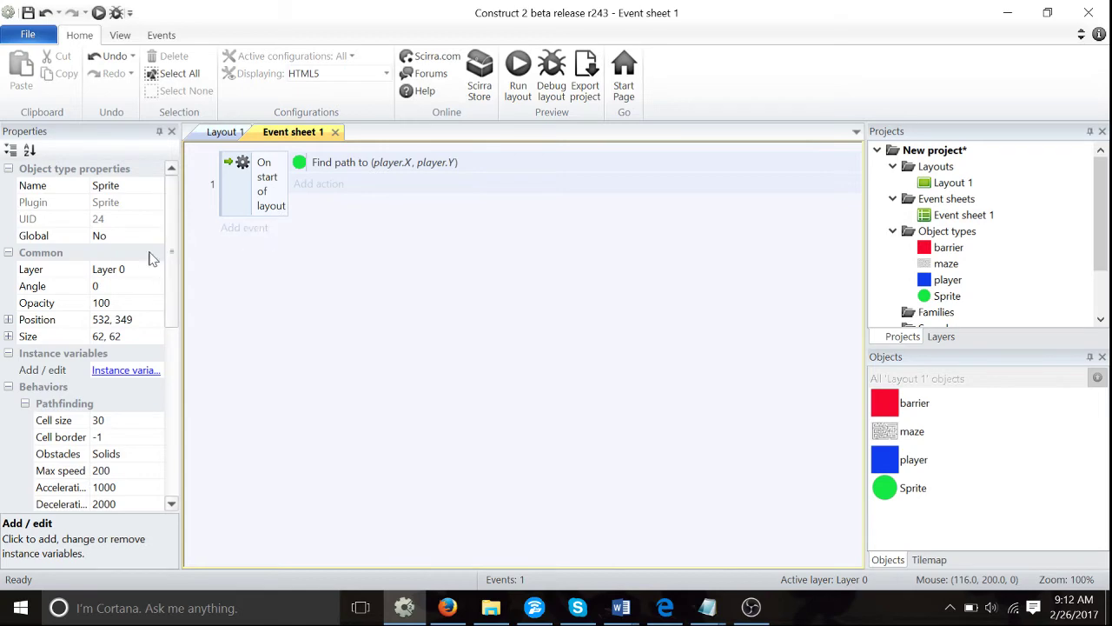
# Add a Sprite 'On failed to find path' event
pyautogui.click(250, 232)
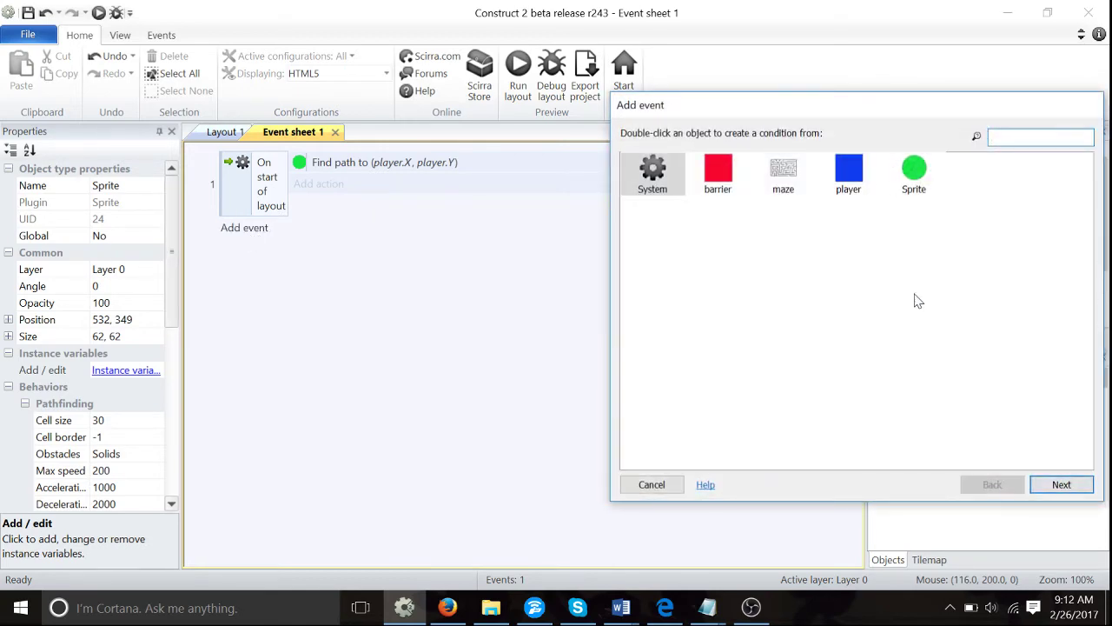
pyautogui.doubleClick(913, 172)
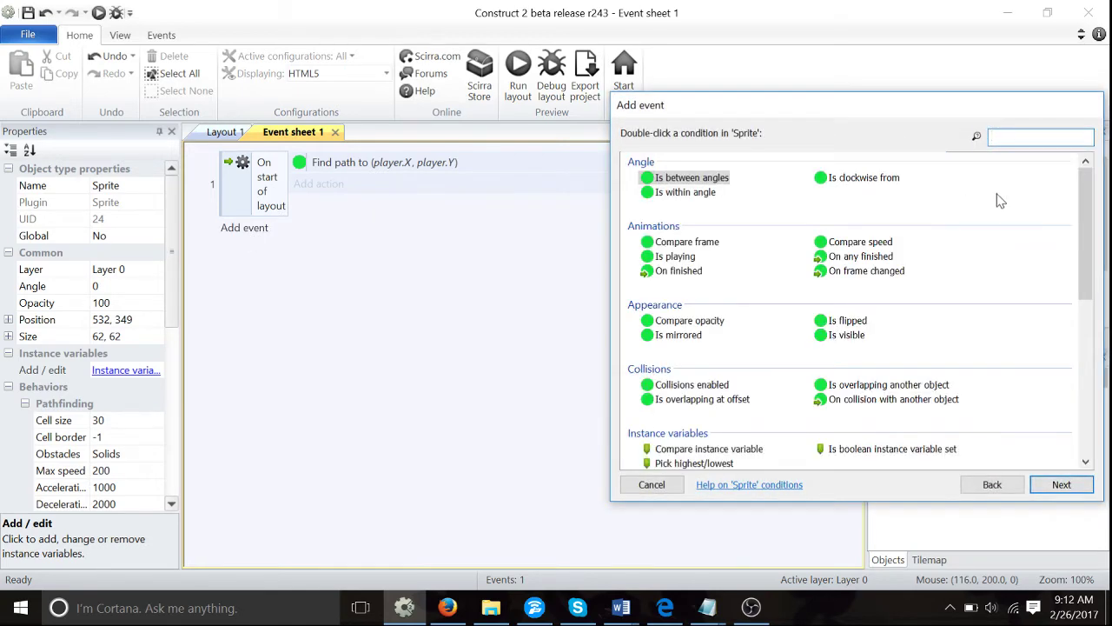
pyautogui.moveTo(1086, 200); pyautogui.dragTo(1100, 365)
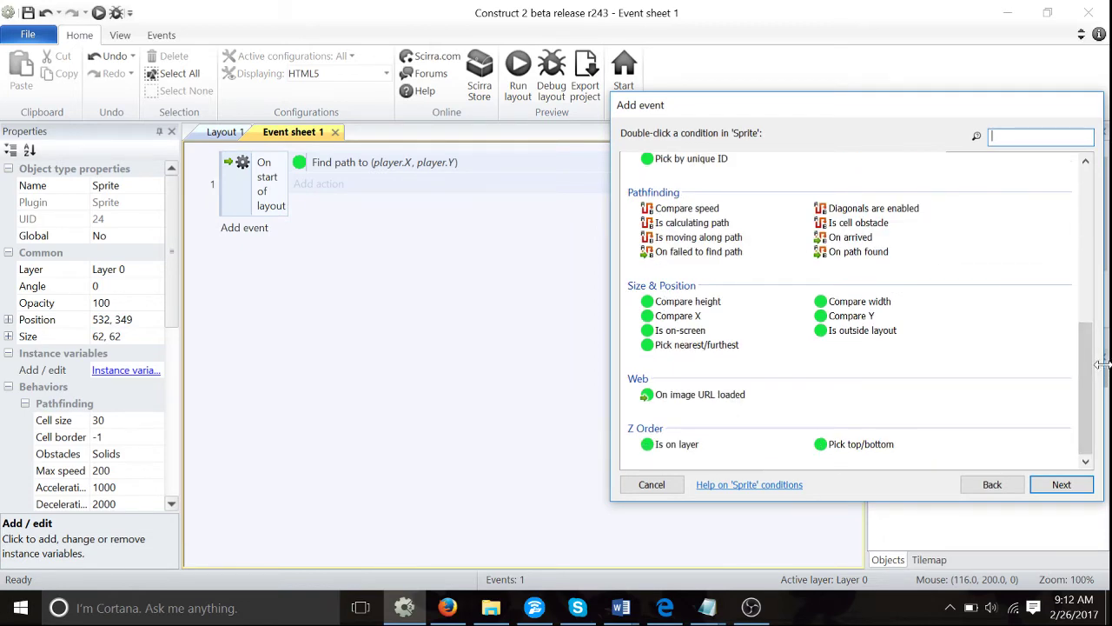
pyautogui.click(722, 252)
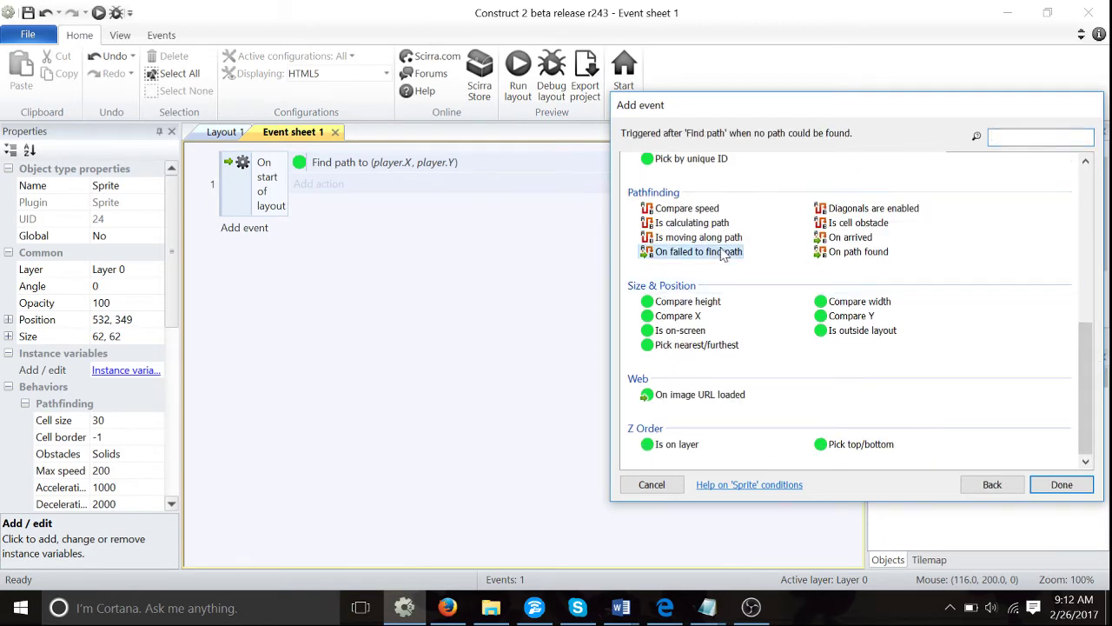
pyautogui.doubleClick(722, 252)
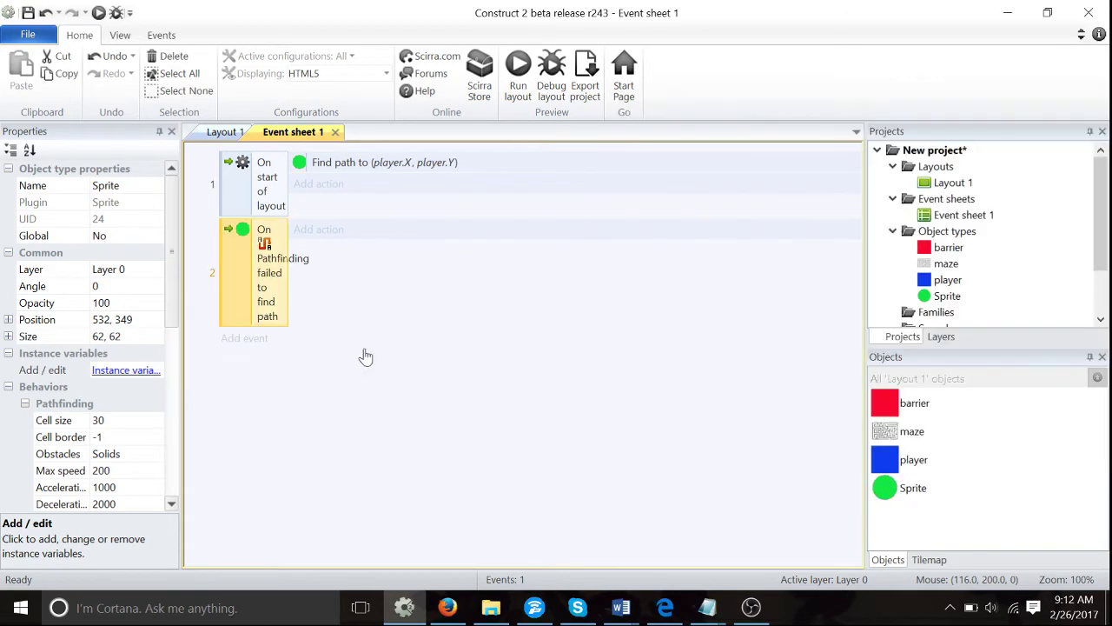
# Add a Sprite 'On arrived' event
pyautogui.click(260, 342)
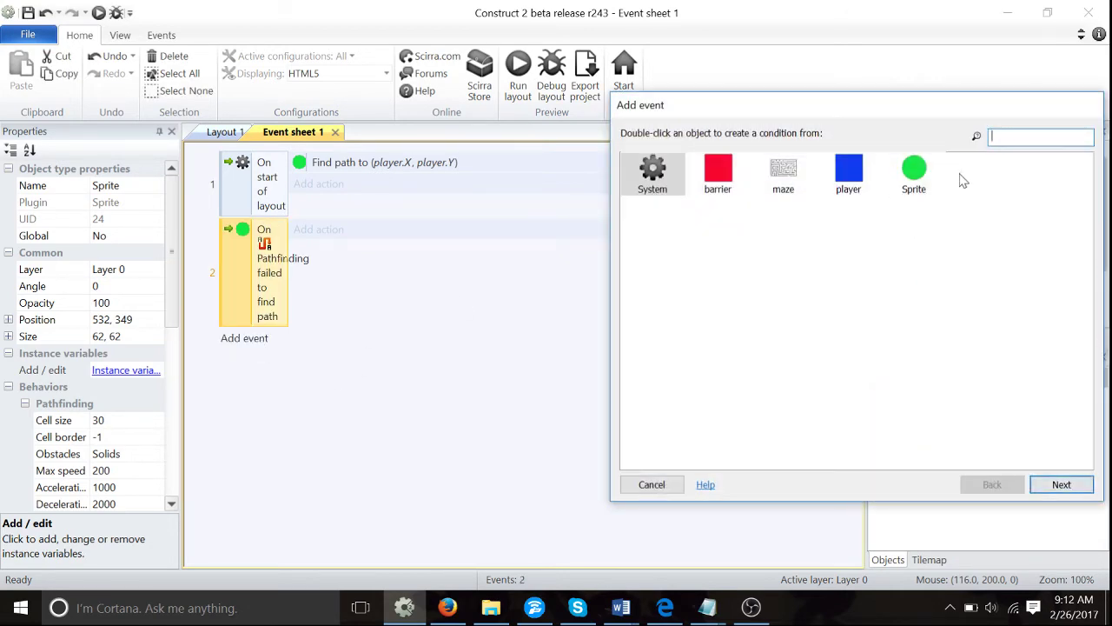
pyautogui.doubleClick(926, 173)
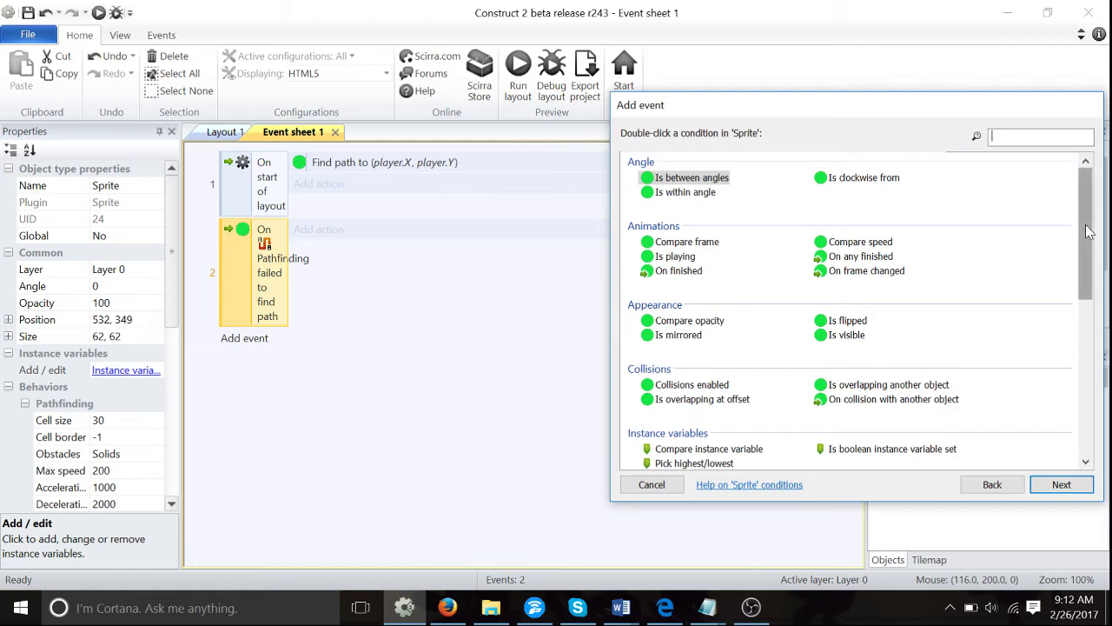
pyautogui.moveTo(1089, 232); pyautogui.dragTo(1089, 336)
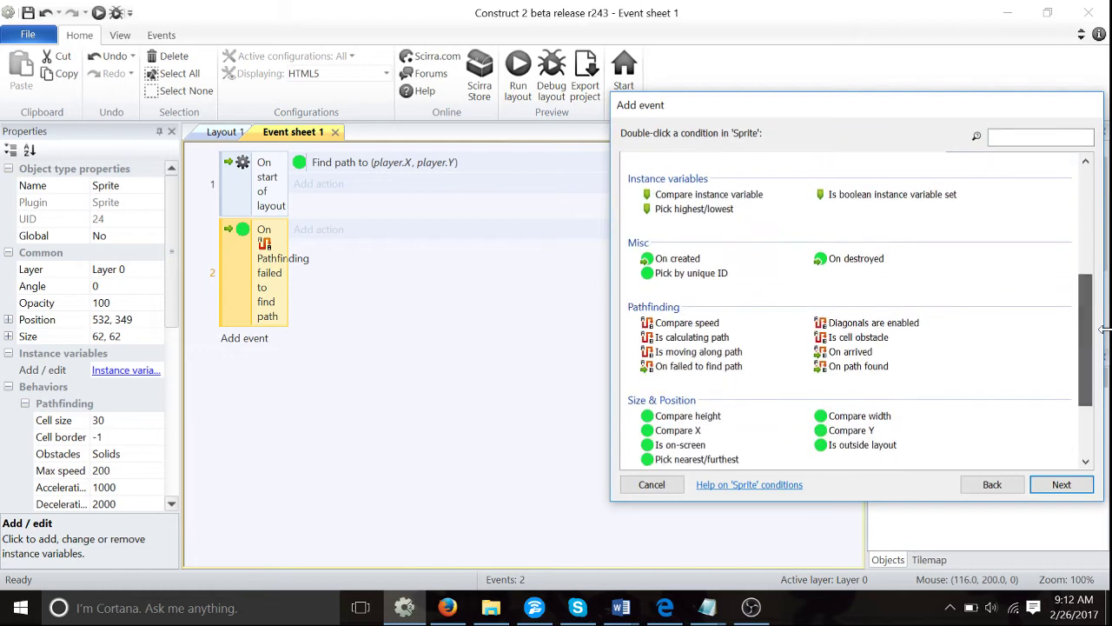
pyautogui.doubleClick(856, 353)
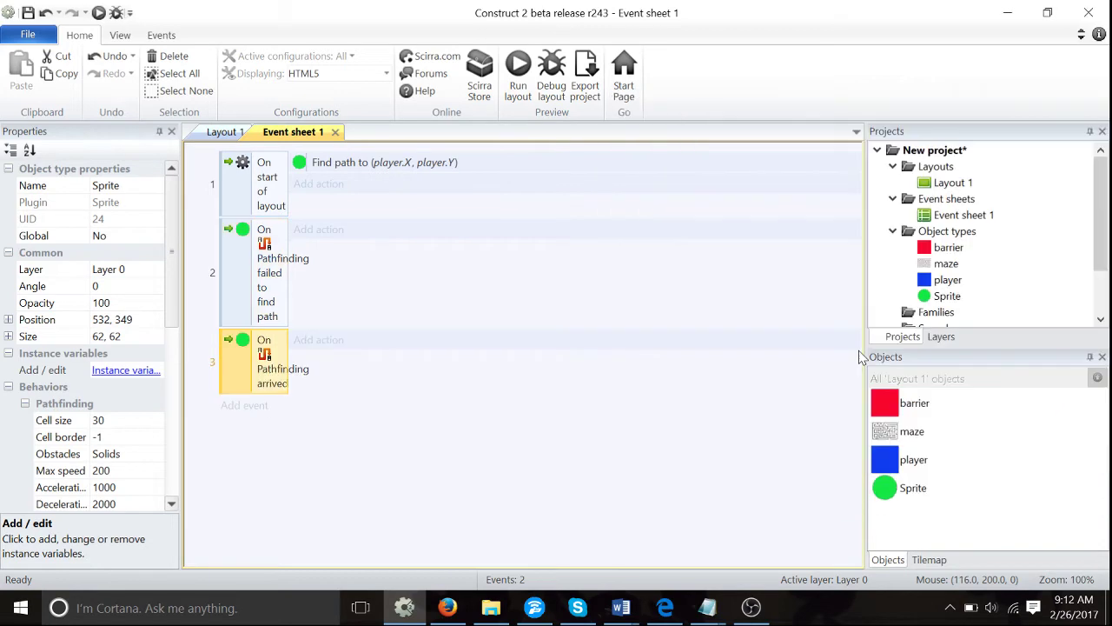
# Add a Sprite 'On path found' event
pyautogui.click(244, 405)
pyautogui.doubleClick(913, 169)
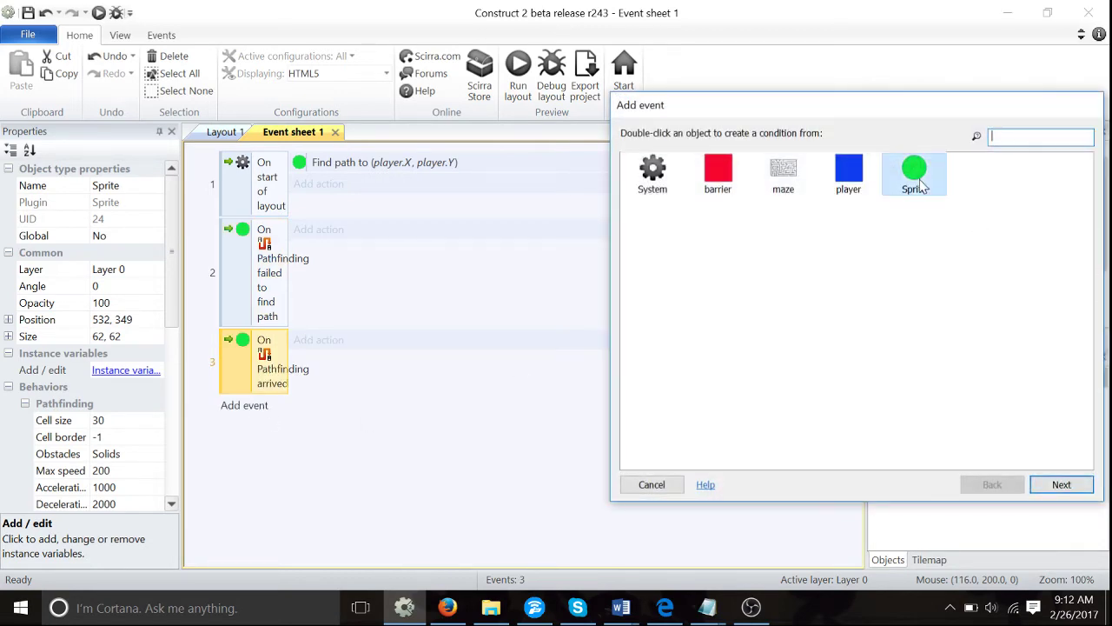
pyautogui.moveTo(1097, 224); pyautogui.dragTo(1102, 321)
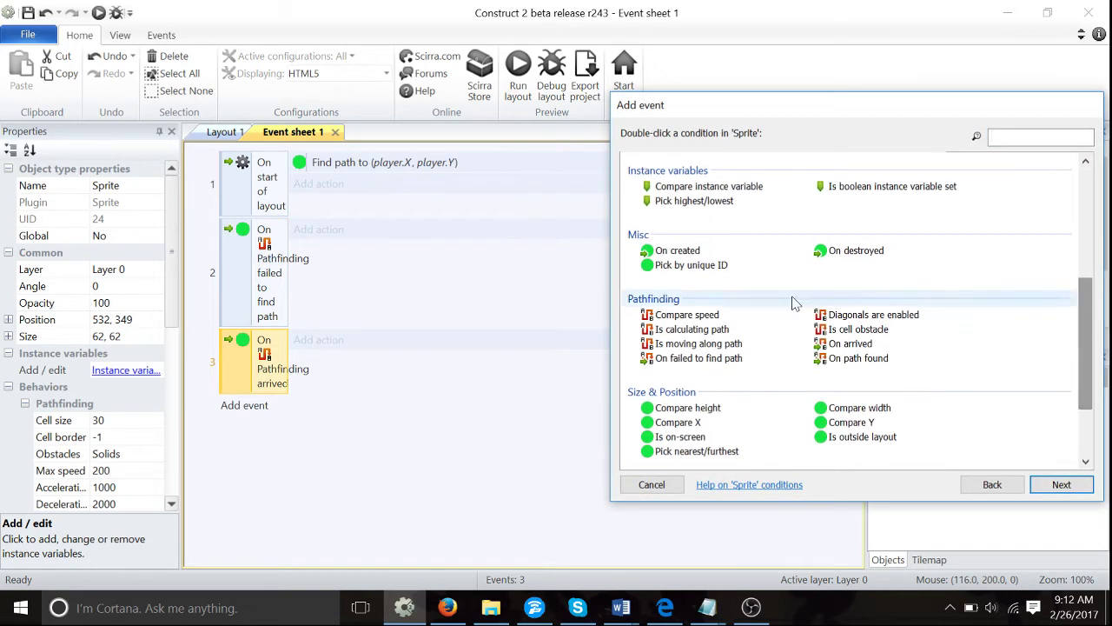
pyautogui.click(864, 358)
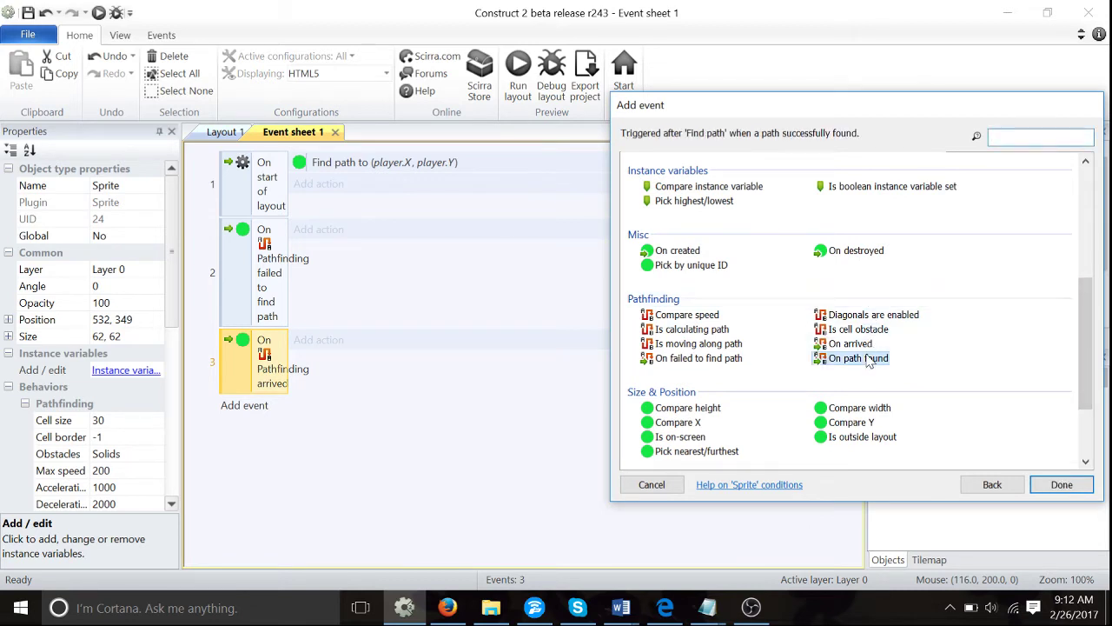
pyautogui.doubleClick(867, 359)
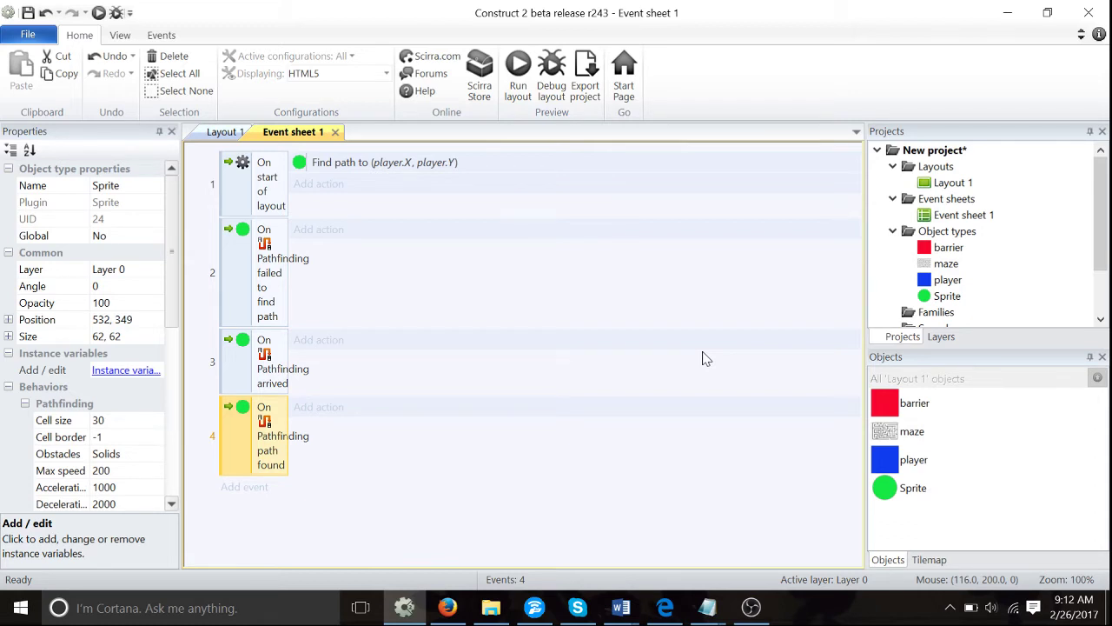
# Copy event 1's Find path to (player.X, player.Y) action into events 2 and 3
pyautogui.click(482, 159)
pyautogui.hotkey('ctrl', 'c')
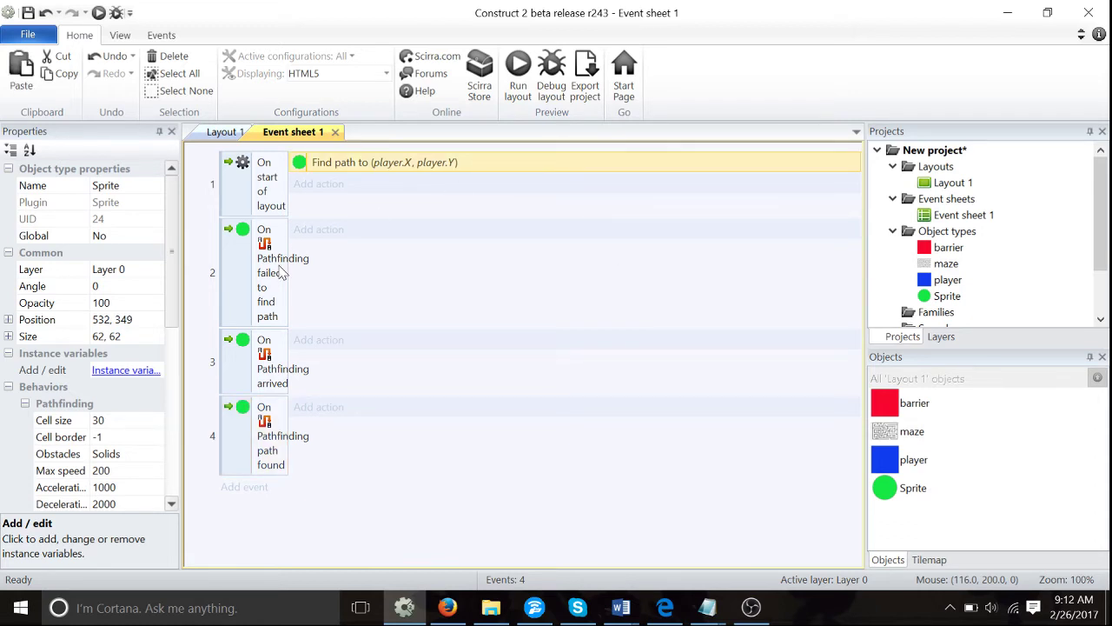
pyautogui.hotkey('ctrl', 'v')
pyautogui.hotkey('ctrl', 'v')
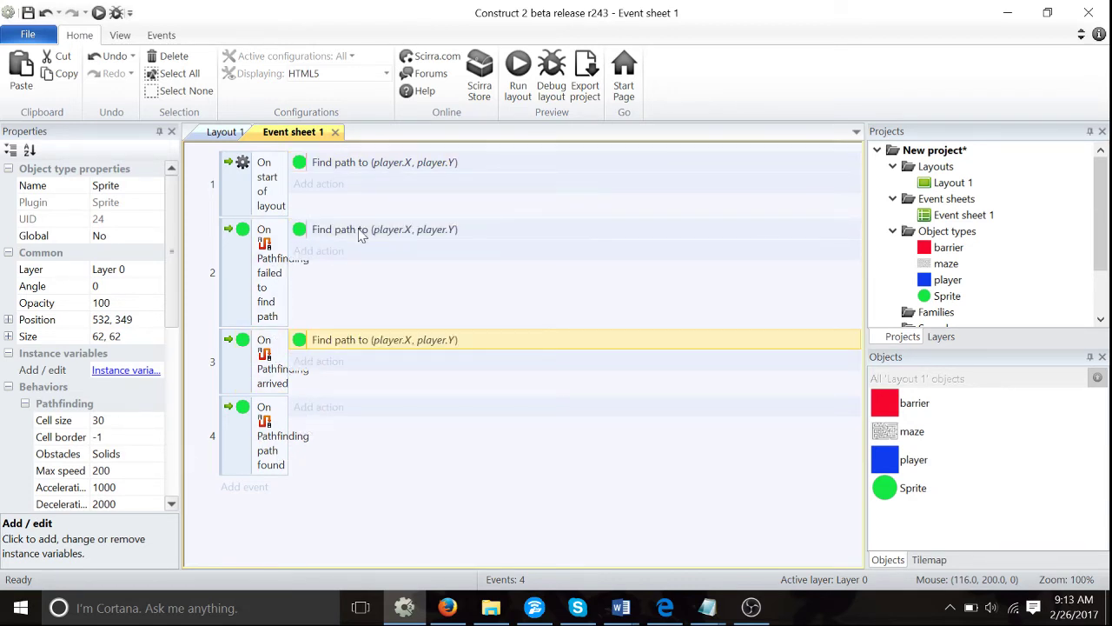
pyautogui.hotkey('ctrl', 'z')
pyautogui.hotkey('ctrl', 'z')
pyautogui.click(365, 162)
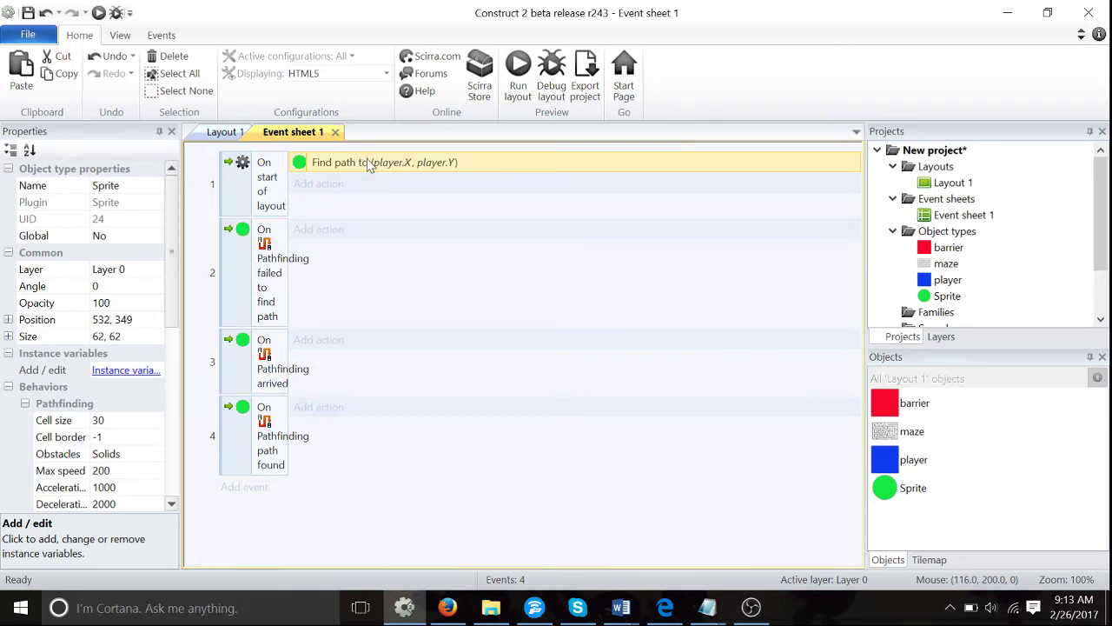
pyautogui.hotkey('ctrl', 'v')
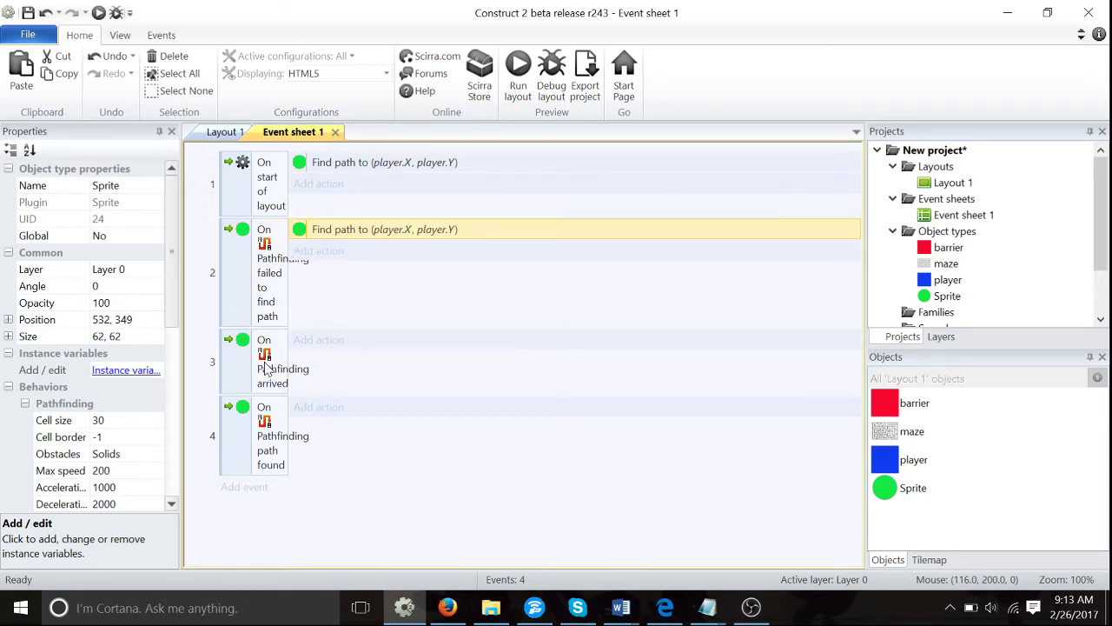
pyautogui.hotkey('ctrl', 'v')
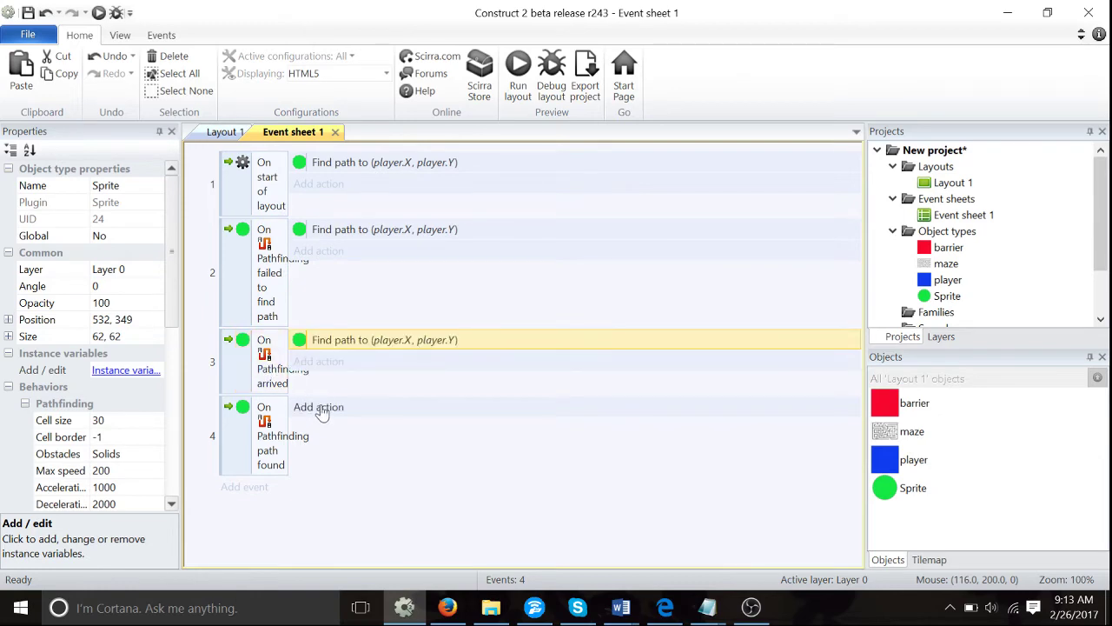
# Give event 4 the Sprite 'Move along path' action
pyautogui.press('a')
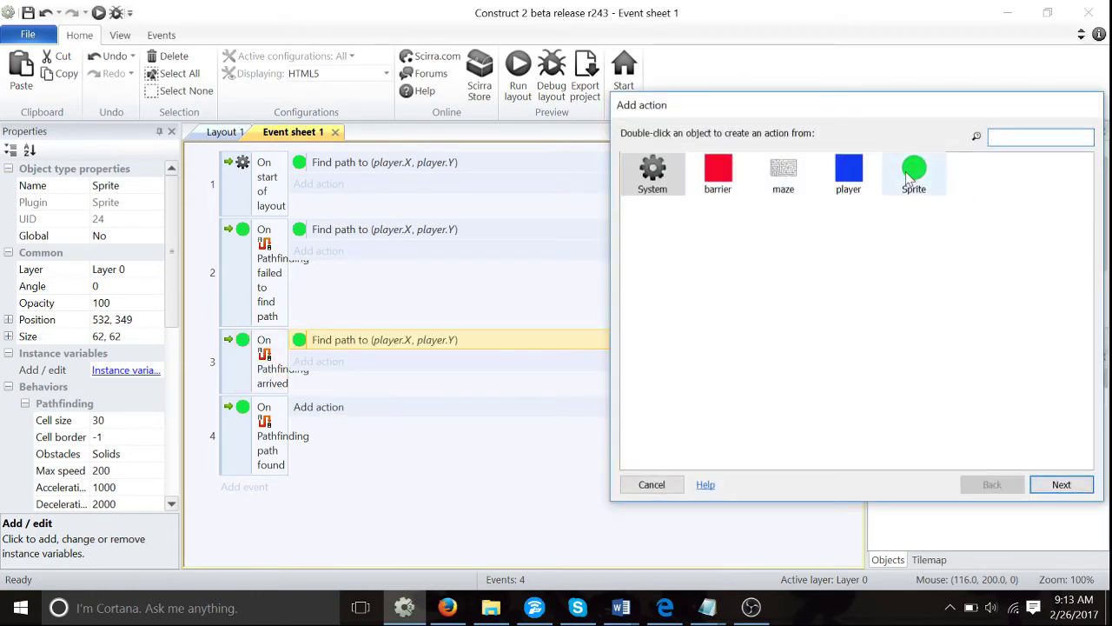
pyautogui.doubleClick(914, 178)
pyautogui.write('move')
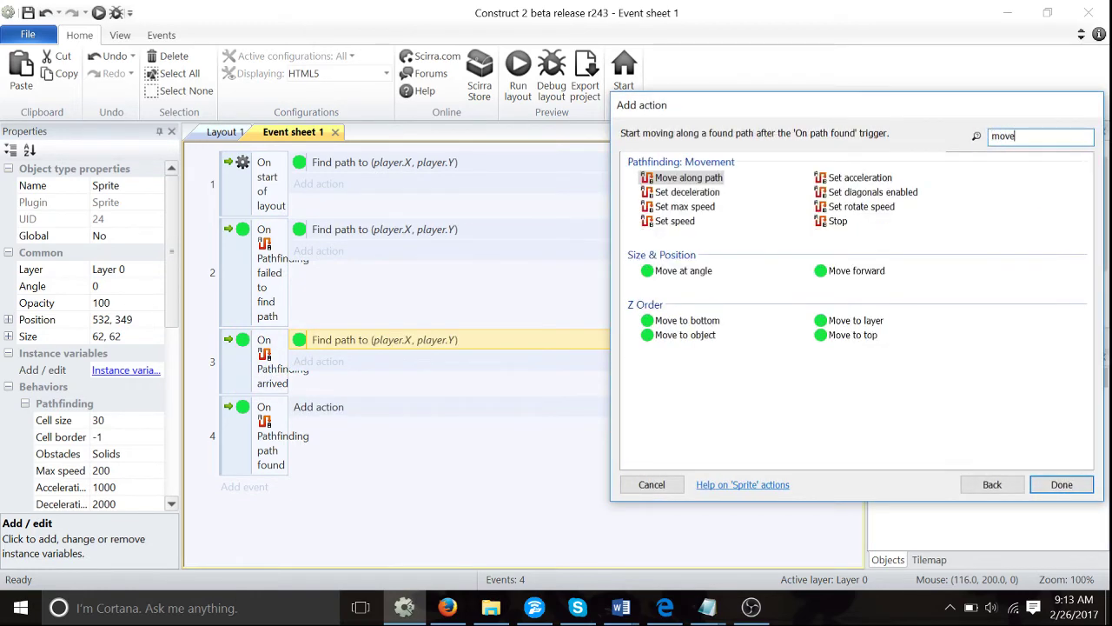
pyautogui.write(' al')
pyautogui.press('Return')
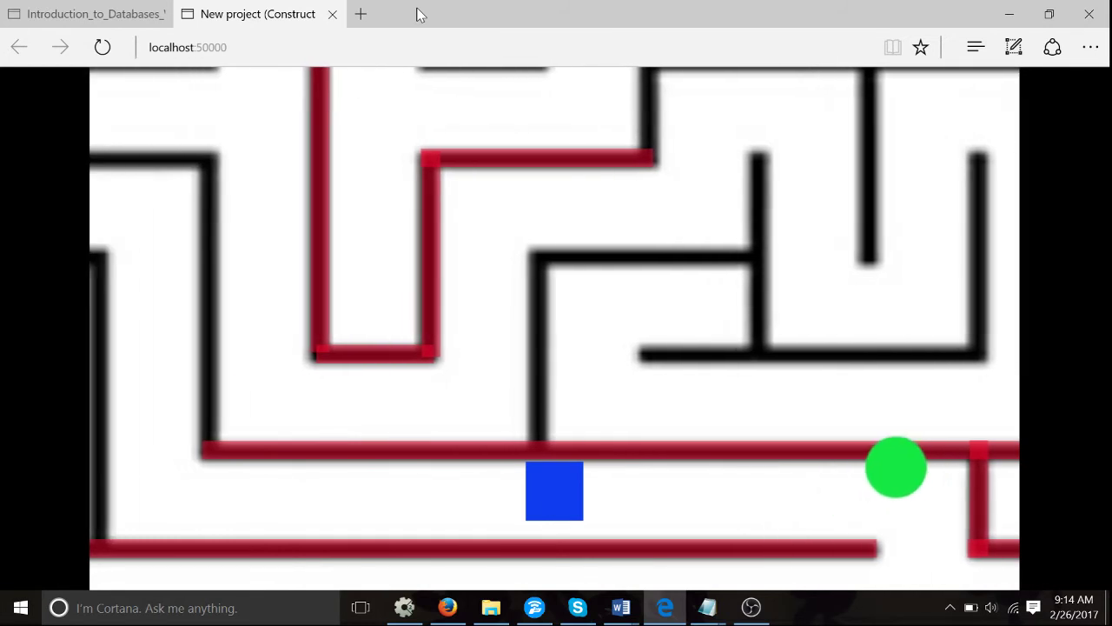
pyautogui.hotkey('alt', 'Tab')
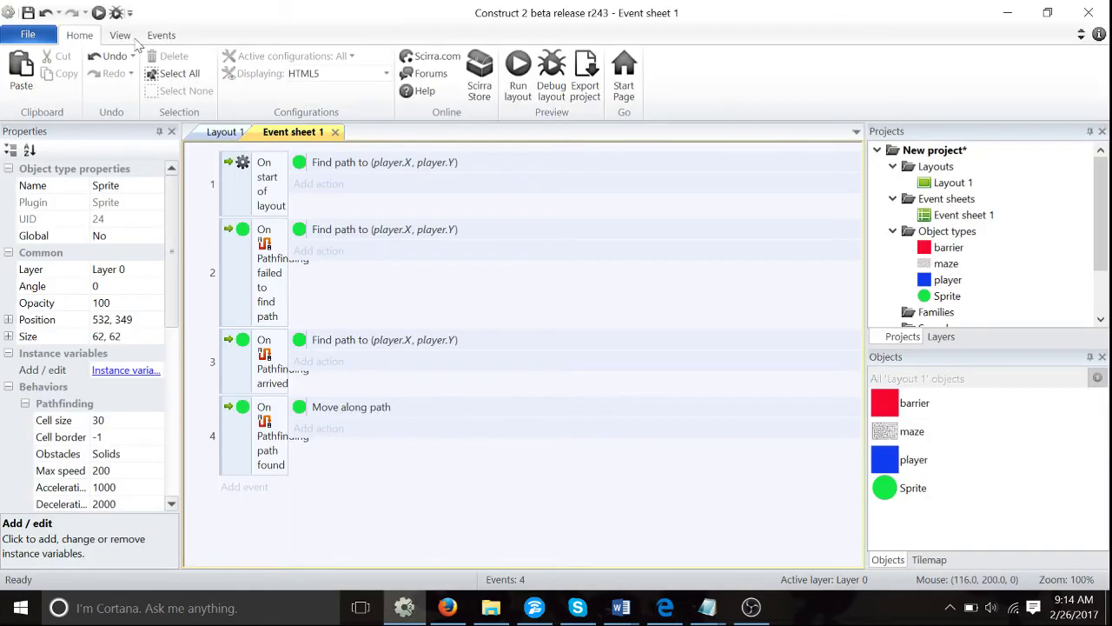
# Rename the green Sprite object to 'enemy'
pyautogui.click(225, 132)
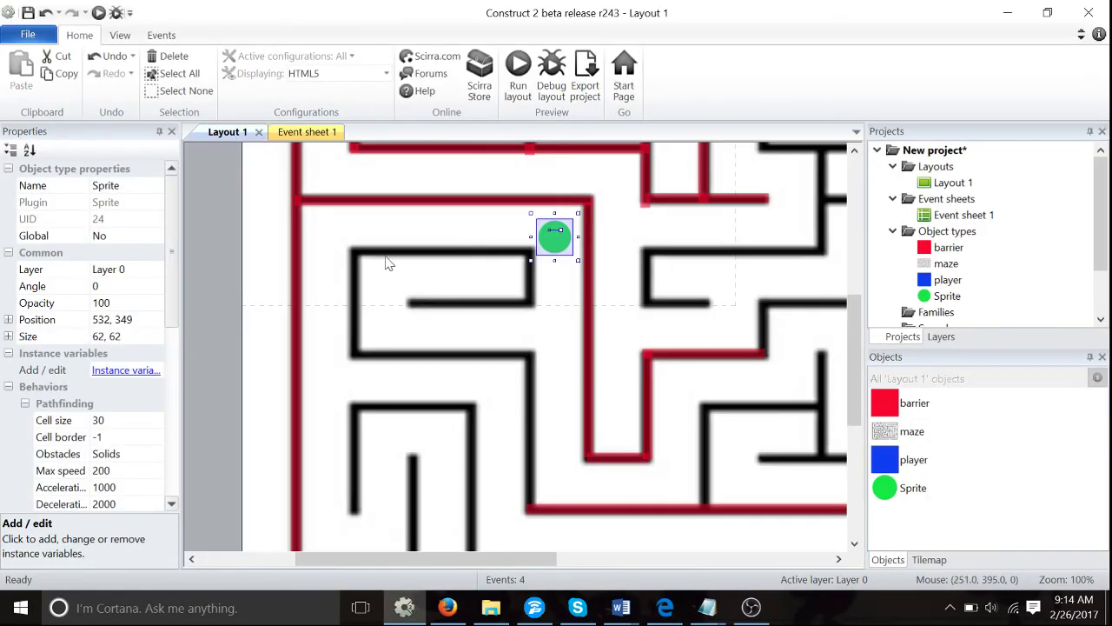
pyautogui.click(122, 189)
pyautogui.write('enemy')
pyautogui.press('Return')
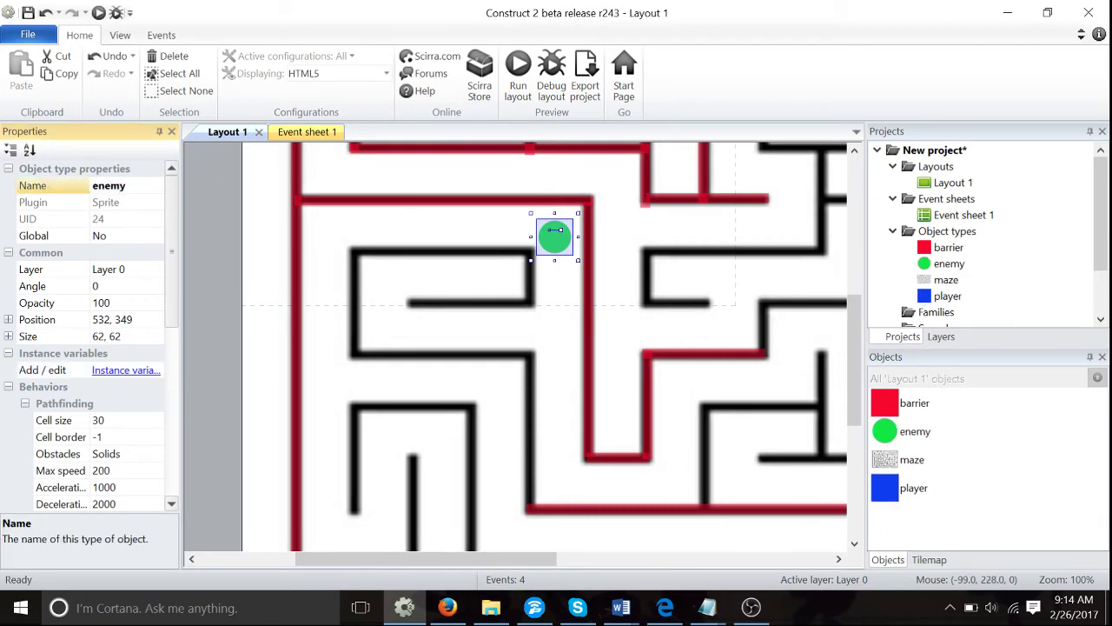
# Drag the enemy's collision polygon points in so they hug the circle's edge
pyautogui.doubleClick(559, 246)
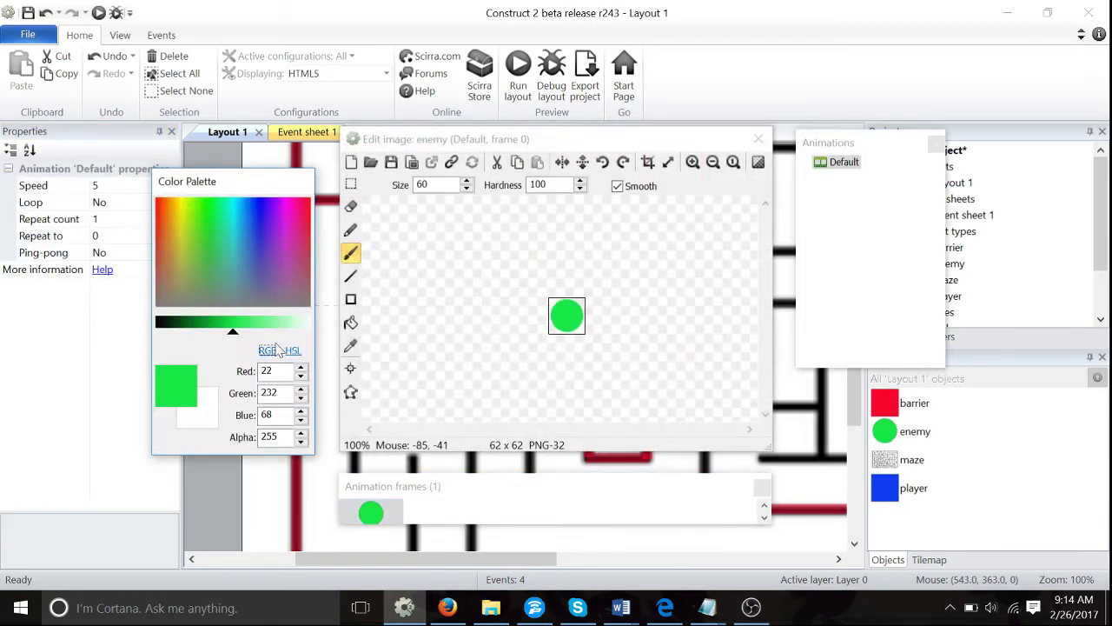
pyautogui.click(353, 392)
pyautogui.keyDown('ctrl'); pyautogui.scroll(2, 539, 239); pyautogui.keyUp('ctrl')
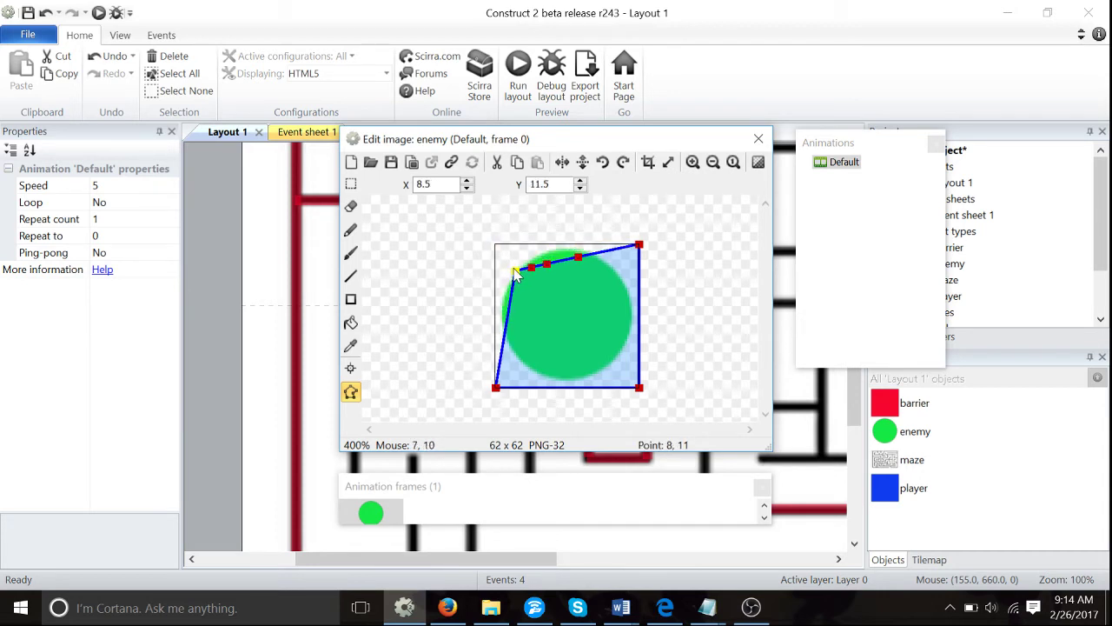
pyautogui.moveTo(498, 391); pyautogui.dragTo(525, 352)
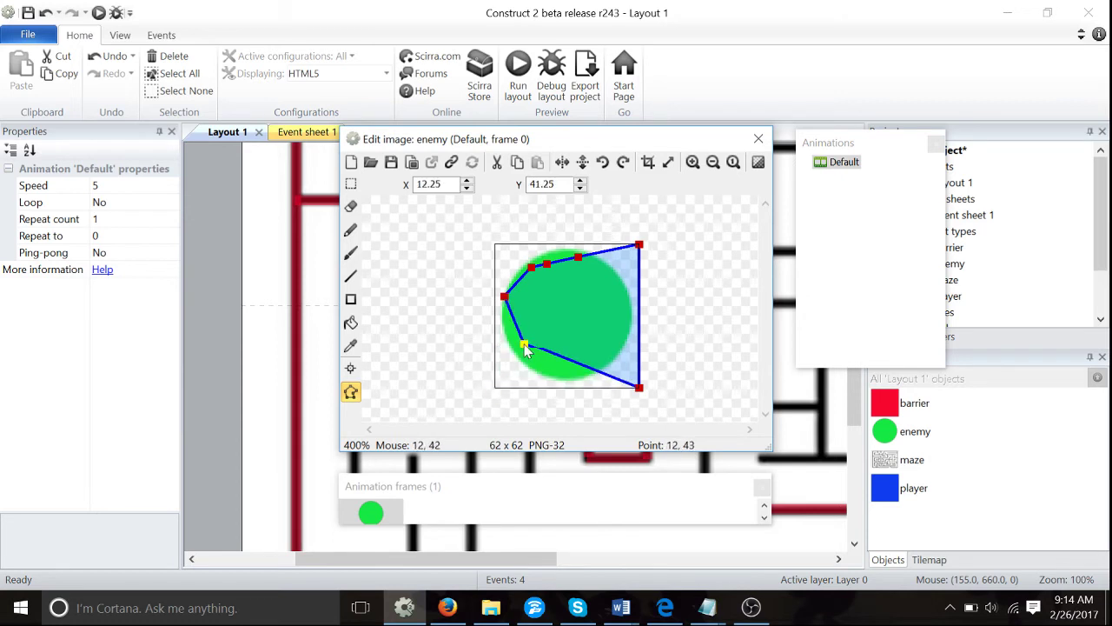
pyautogui.moveTo(640, 393); pyautogui.dragTo(550, 382)
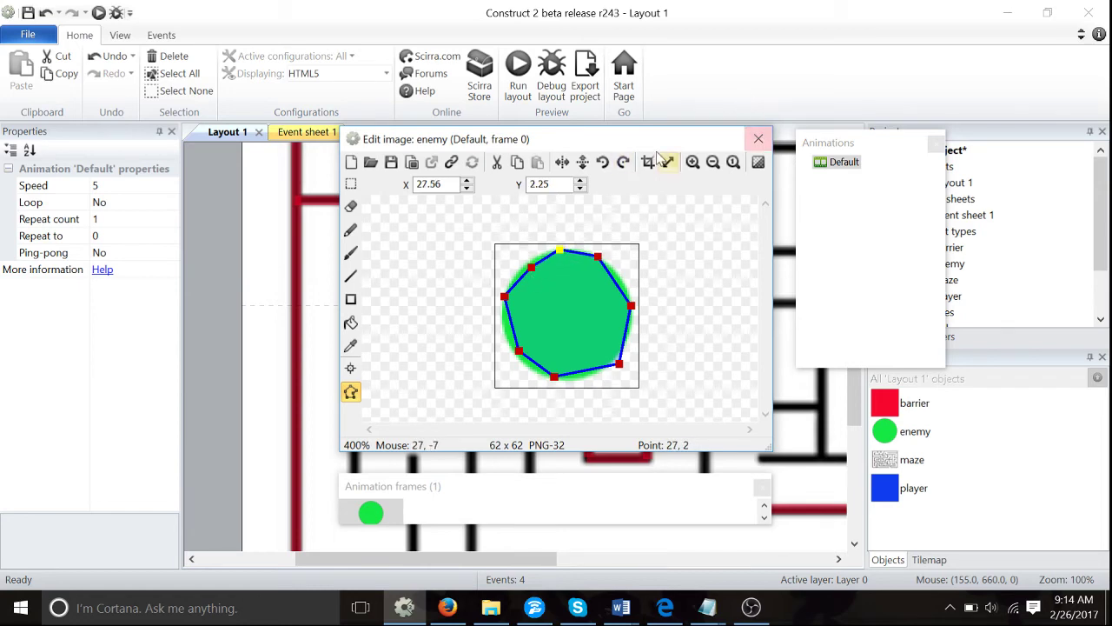
# Close the image editor and preview the layout, steering the player down, left and up
pyautogui.click(759, 138)
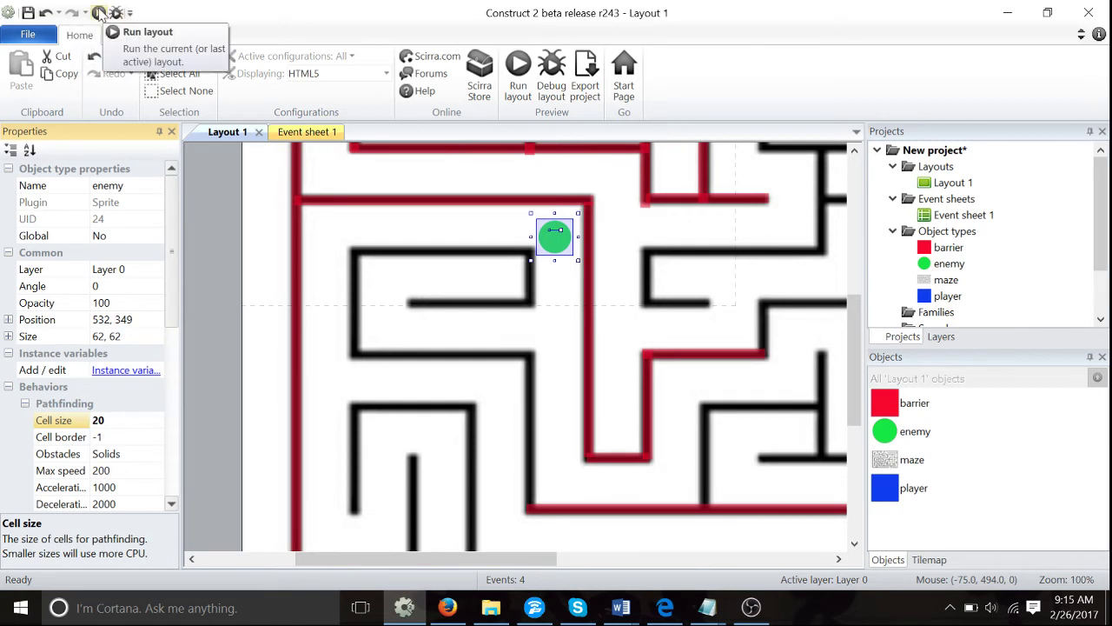
pyautogui.click(99, 12)
pyautogui.press('Down')
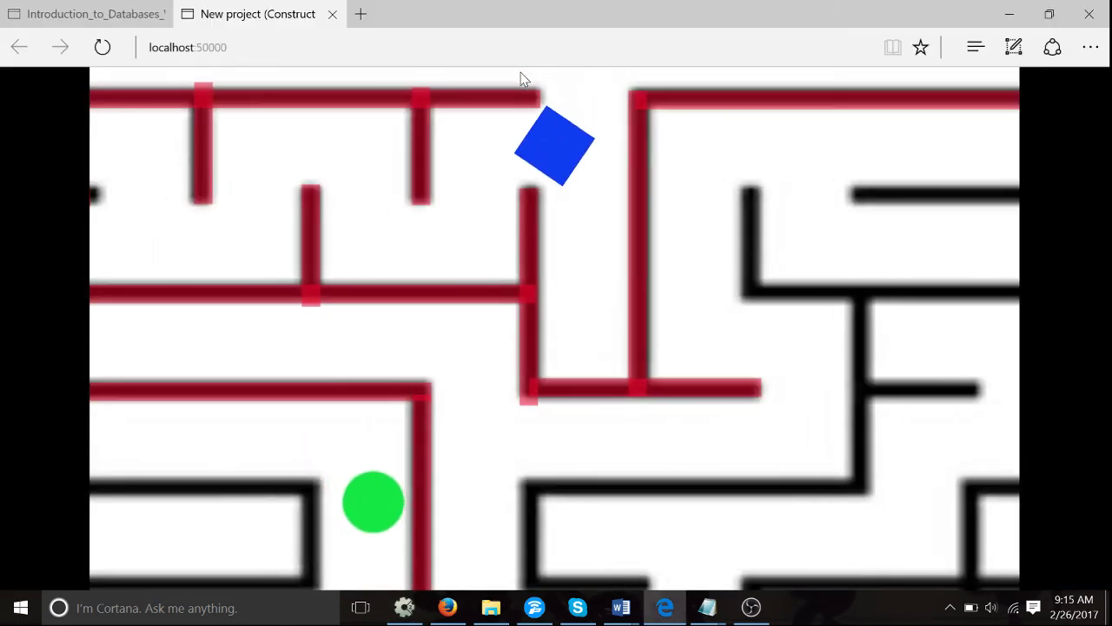
pyautogui.press('Left')
pyautogui.press('Up')
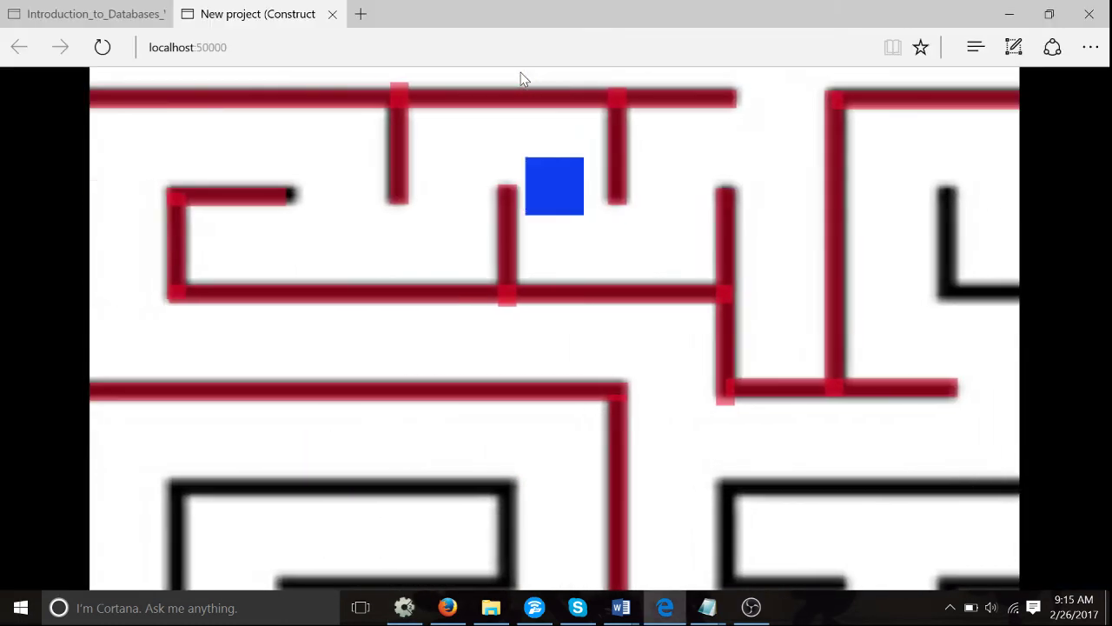
pyautogui.press('Left')
pyautogui.press('Down')
pyautogui.press('Down')
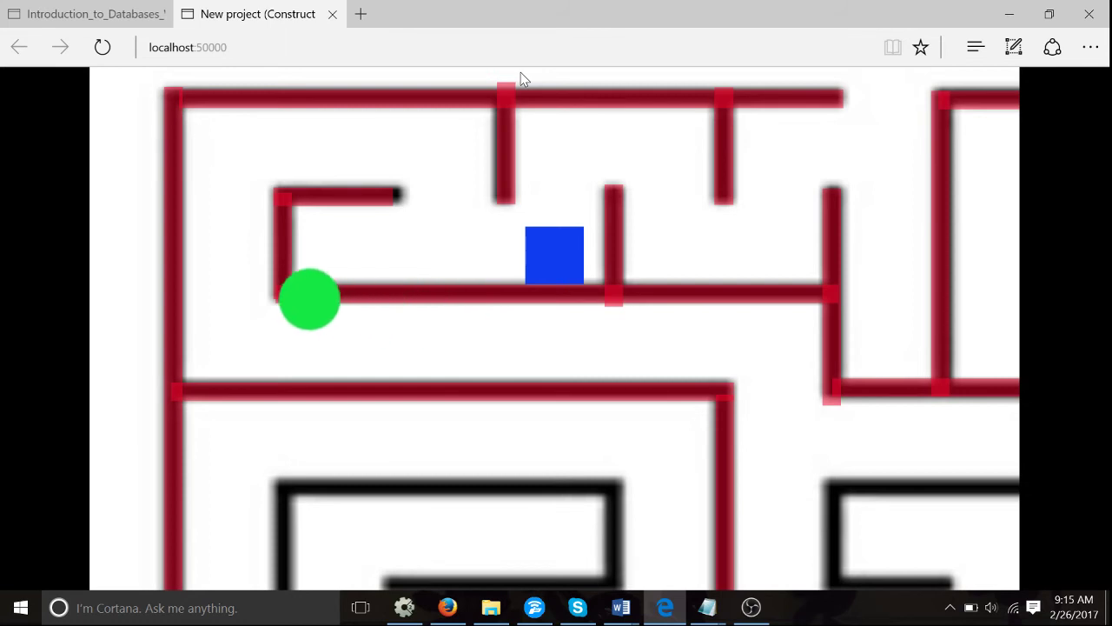
# Steer the player through the side pocket and along the corridor, then return to Construct 2
pyautogui.press('Left')
pyautogui.press('Right')
pyautogui.press('Up')
pyautogui.press('Left')
pyautogui.press('super')
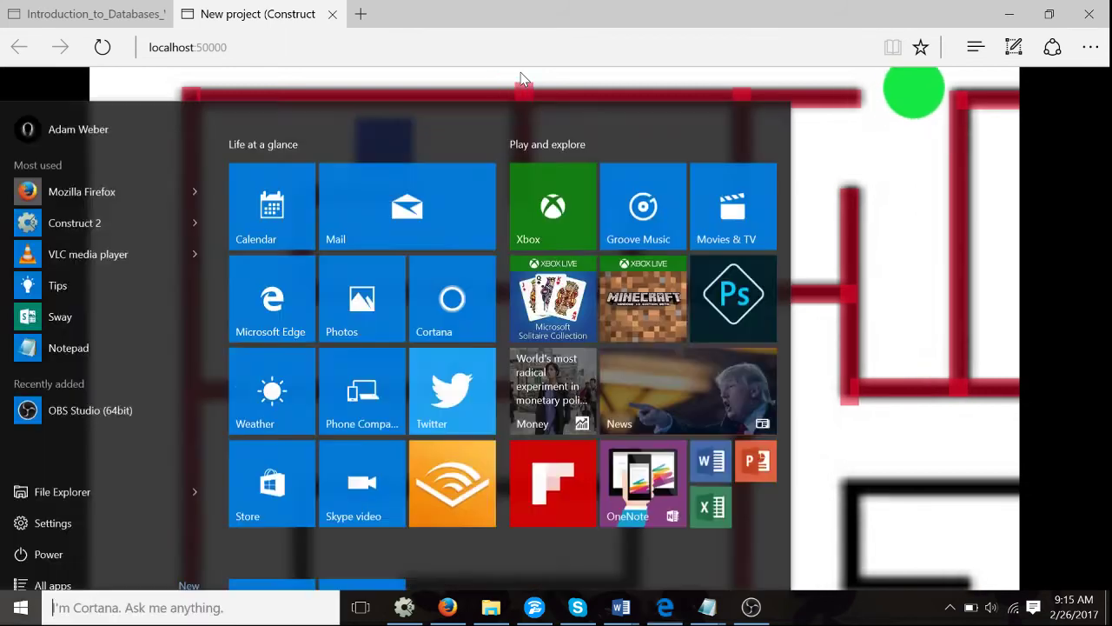
pyautogui.press('Escape')
pyautogui.hotkey('alt', 'Tab')
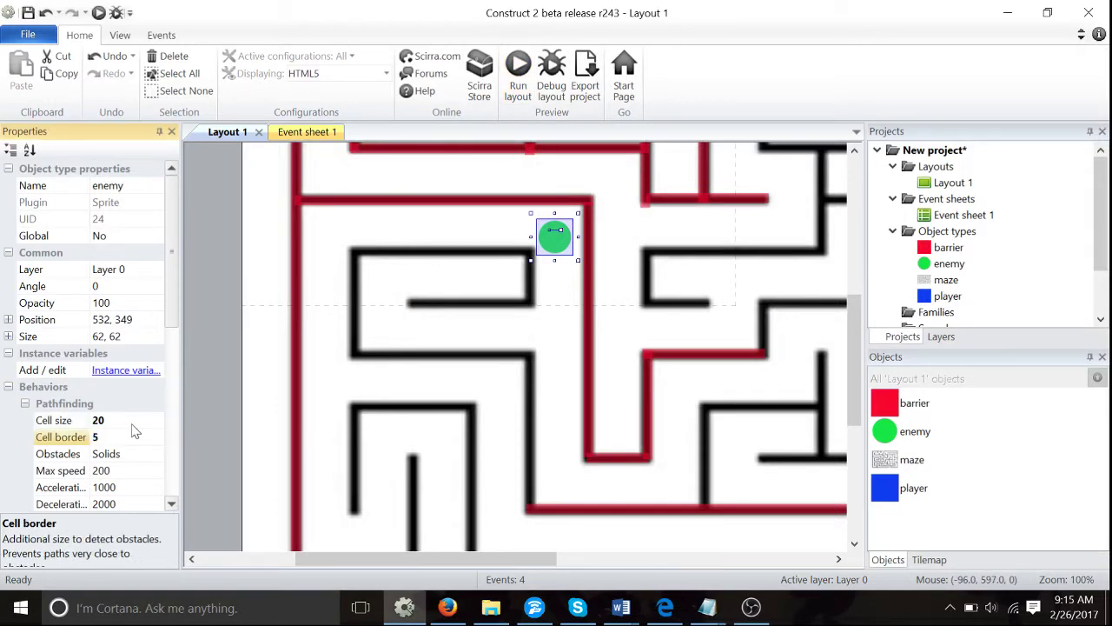
# Preview the maze again with cell border 5, then switch back to the editor
pyautogui.click(98, 13)
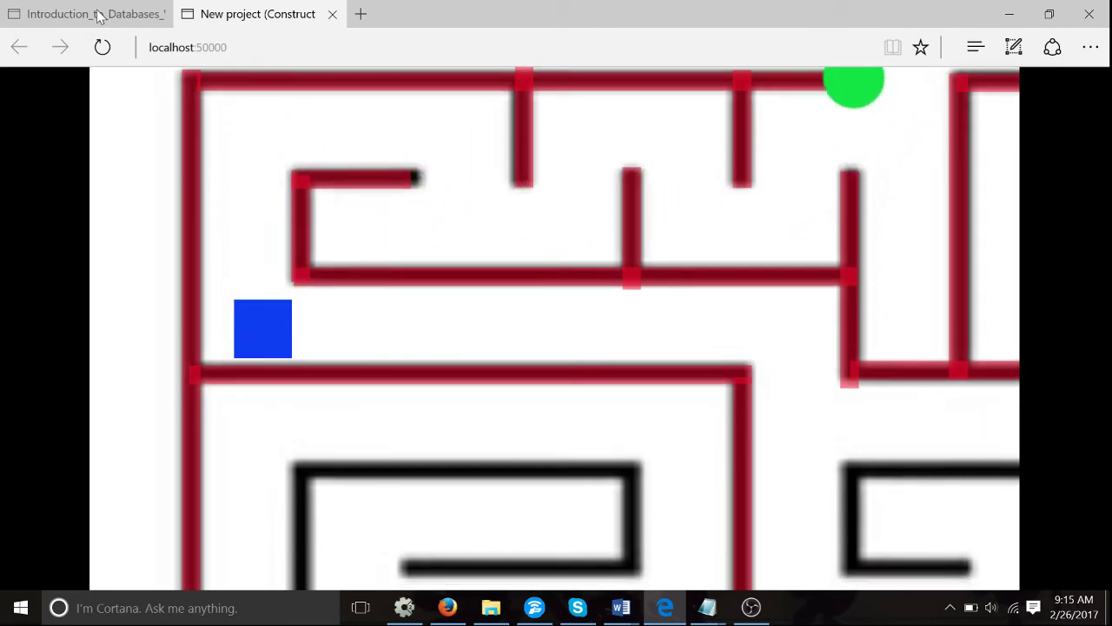
pyautogui.hotkey('alt', 'Tab')
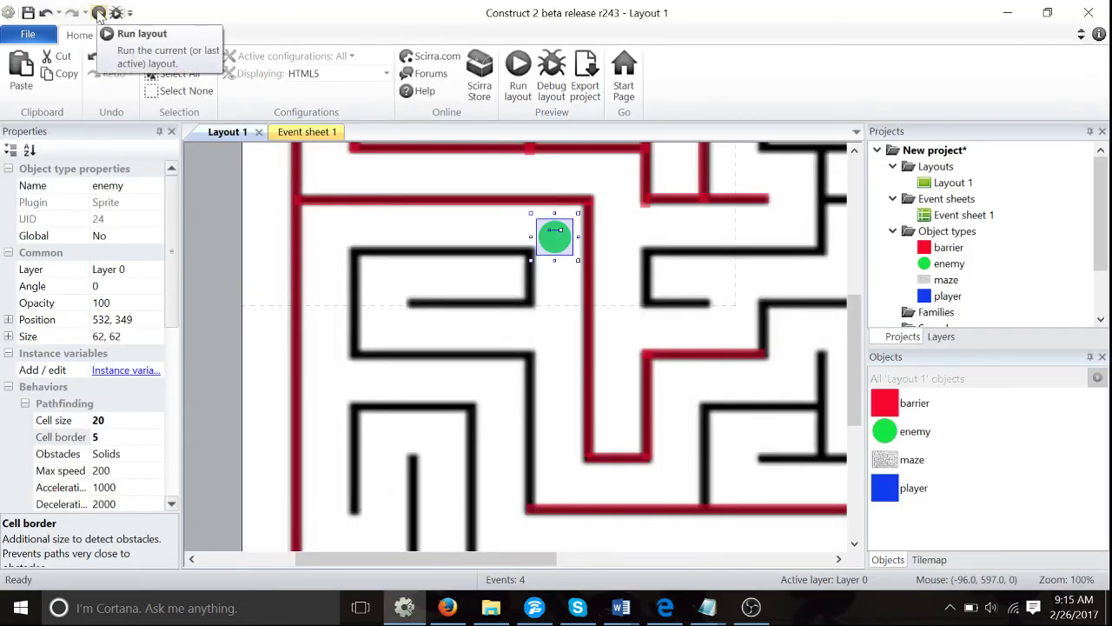
# Paste a second enemy on the right side of the maze and start playtesting with the arrow keys
pyautogui.hscroll(5, 513, 348)
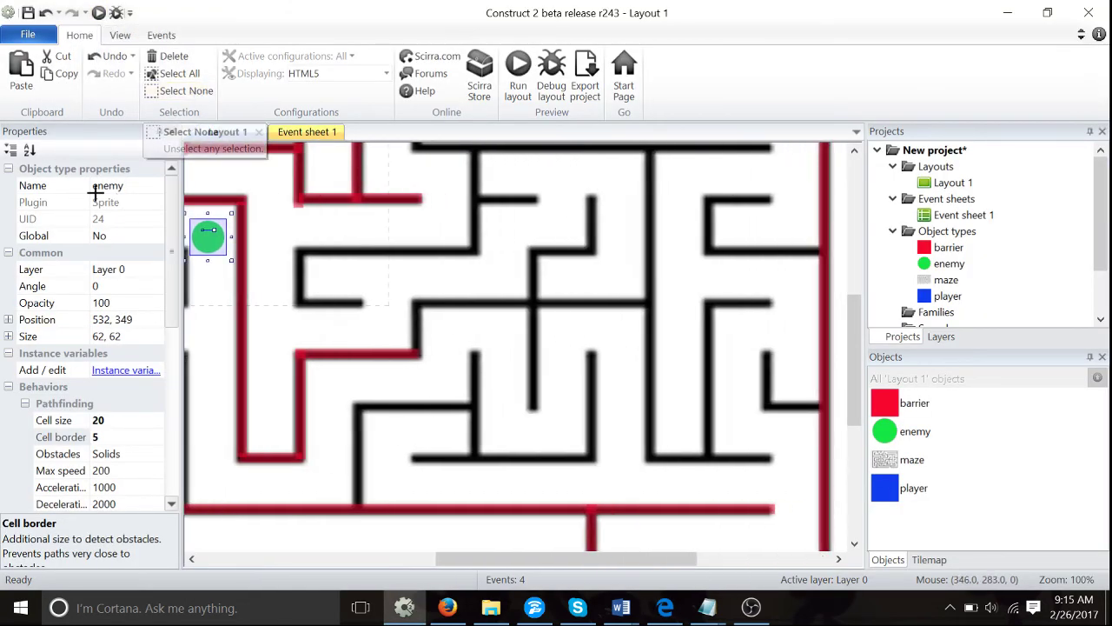
pyautogui.hotkey('ctrl', 'v')
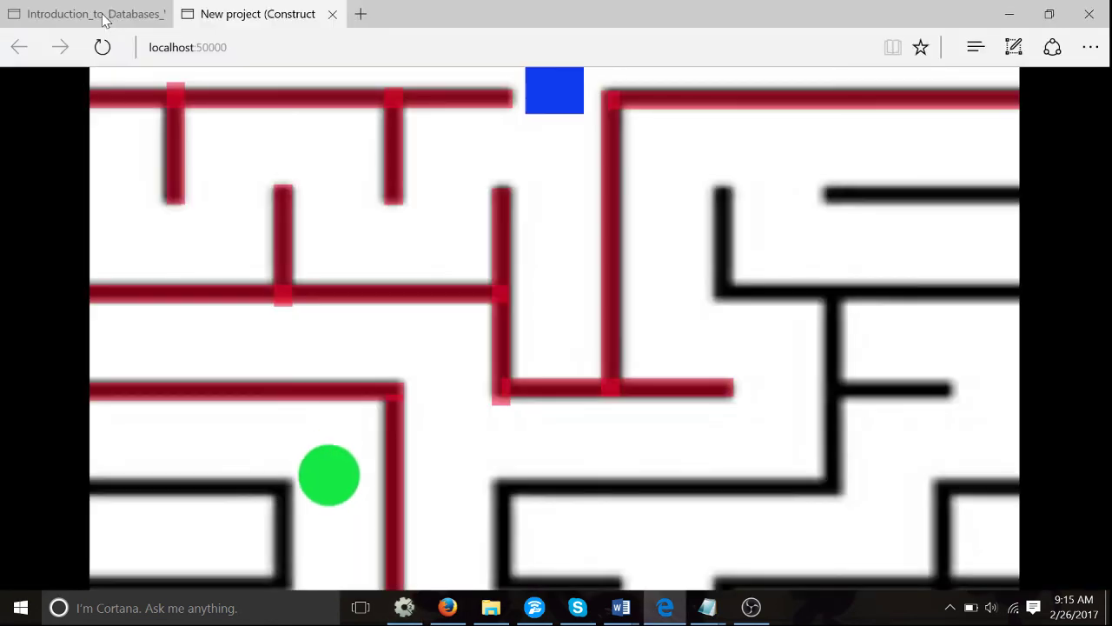
pyautogui.press('Down')
pyautogui.press('Left')
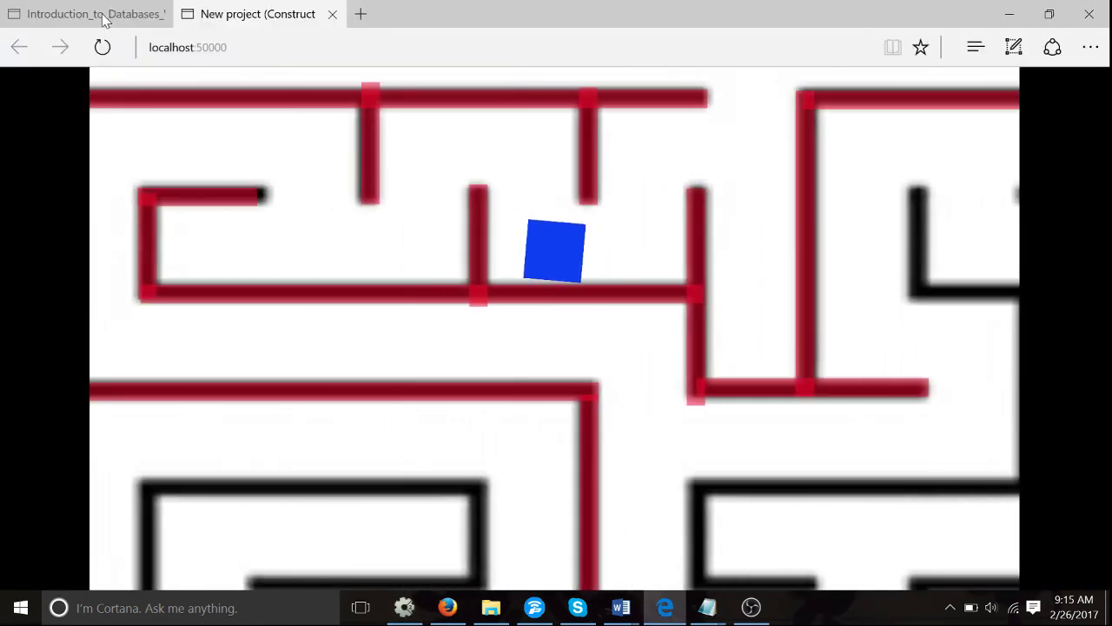
pyautogui.press('Up')
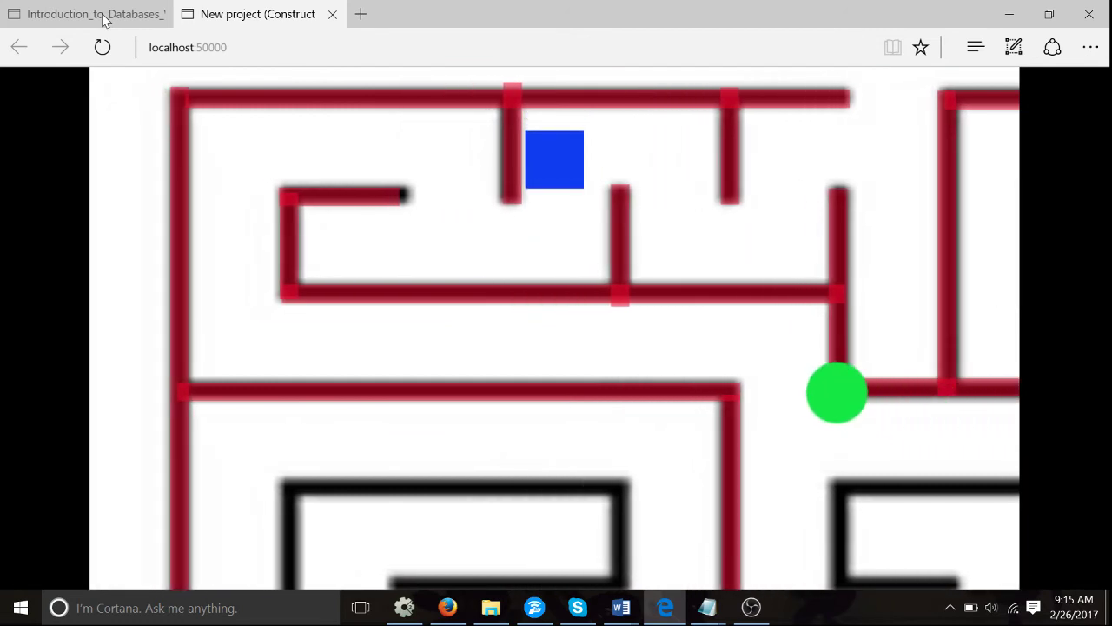
pyautogui.press('Down')
pyautogui.press('Right')
pyautogui.press('Left')
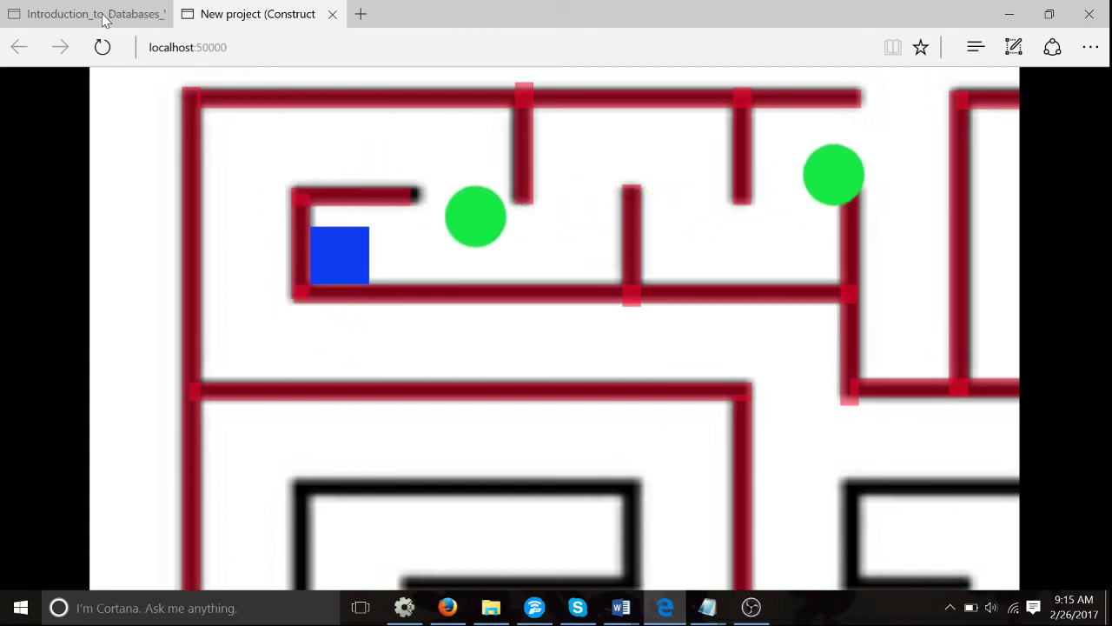
# Steer the player out of its box and along the upper corridor past the wall end
pyautogui.press('Right')
pyautogui.press('Up')
pyautogui.press('Left')
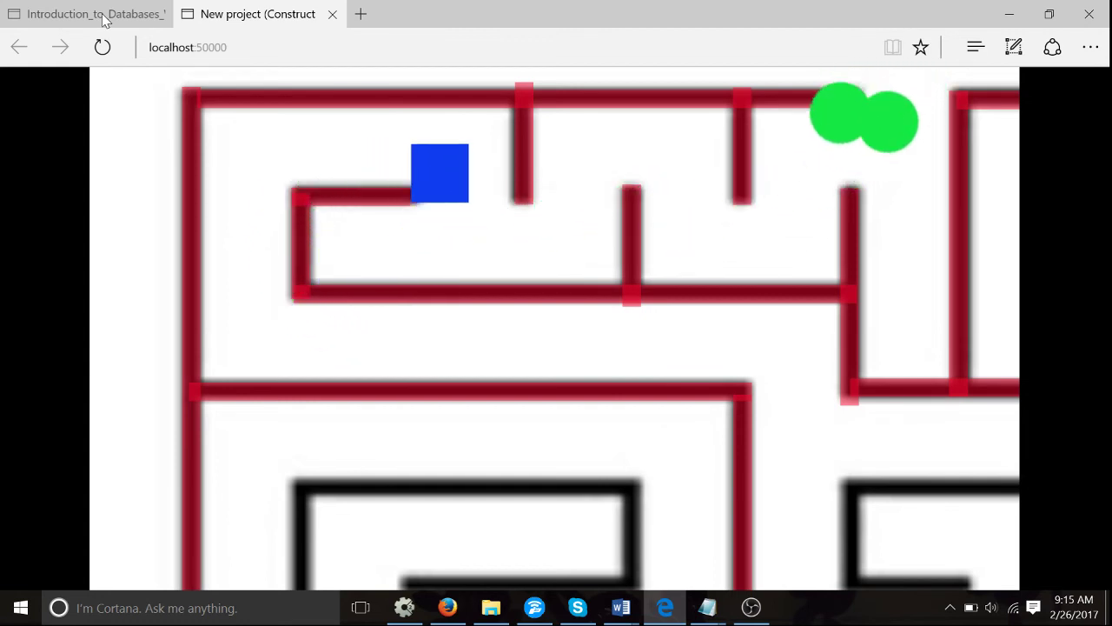
pyautogui.press('Left')
pyautogui.press('Down')
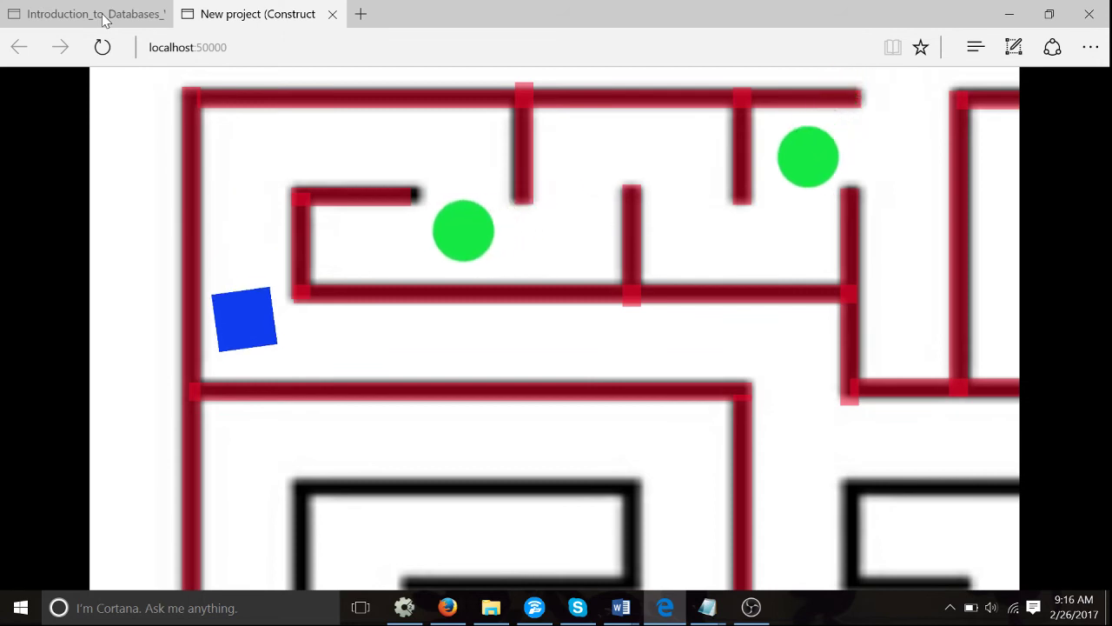
pyautogui.press('Right')
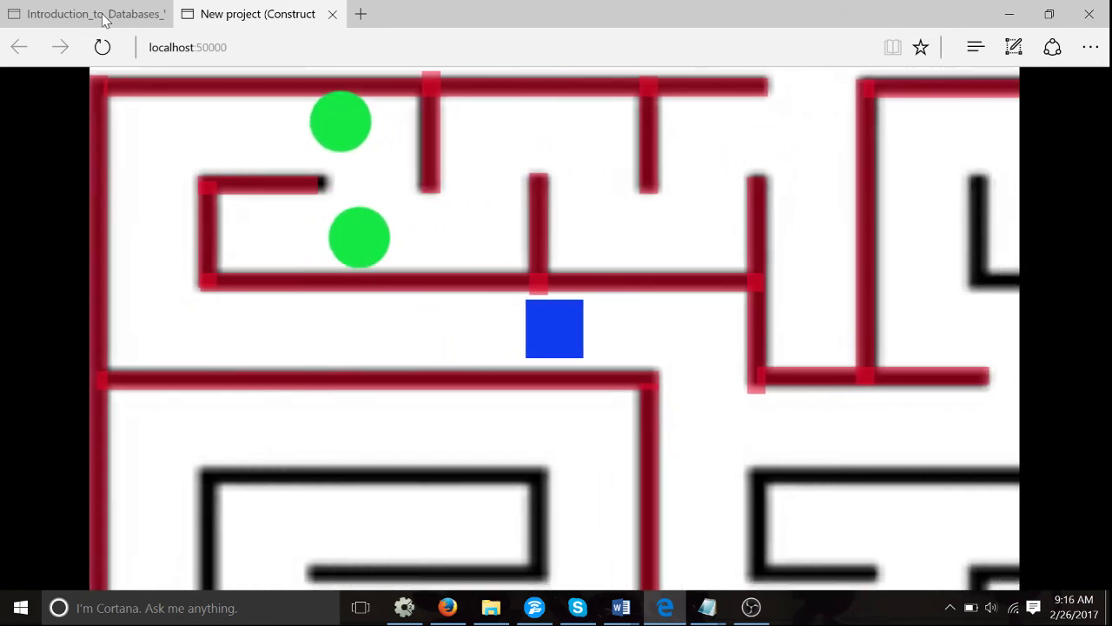
pyautogui.press('Down')
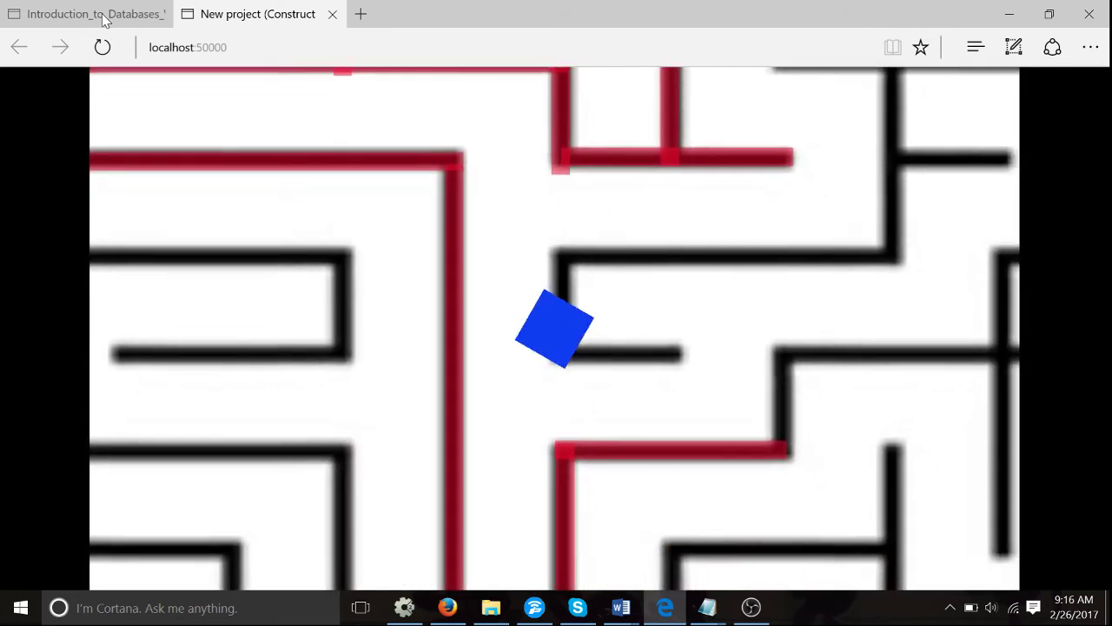
pyautogui.press('Right')
# Keep the player away from both enemies, then return to the Construct 2 editor
pyautogui.press('Up')
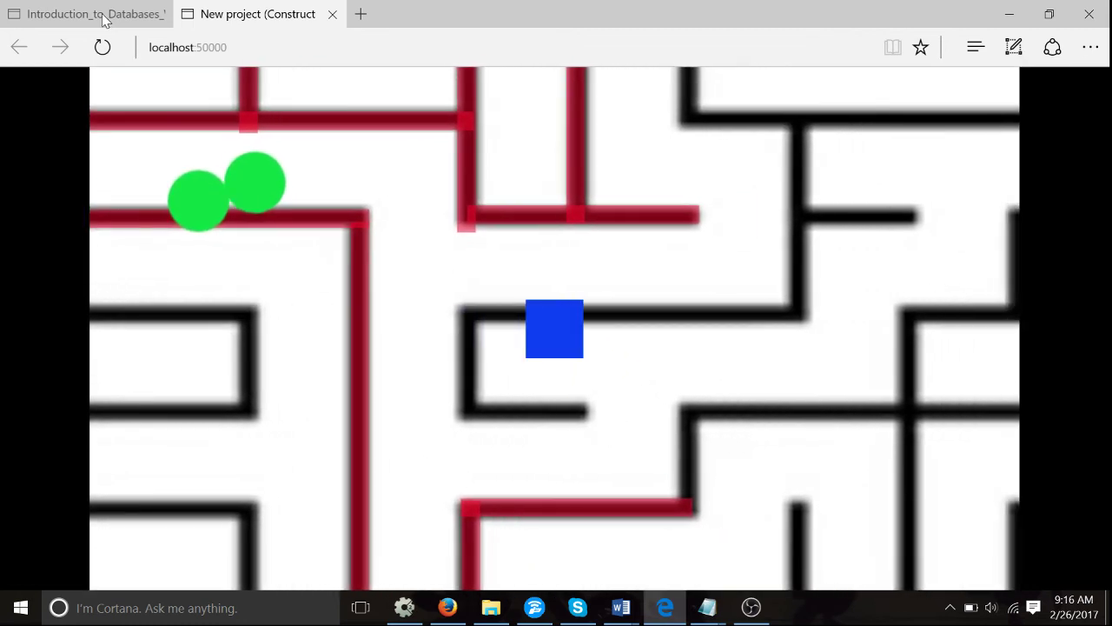
pyautogui.press('Down')
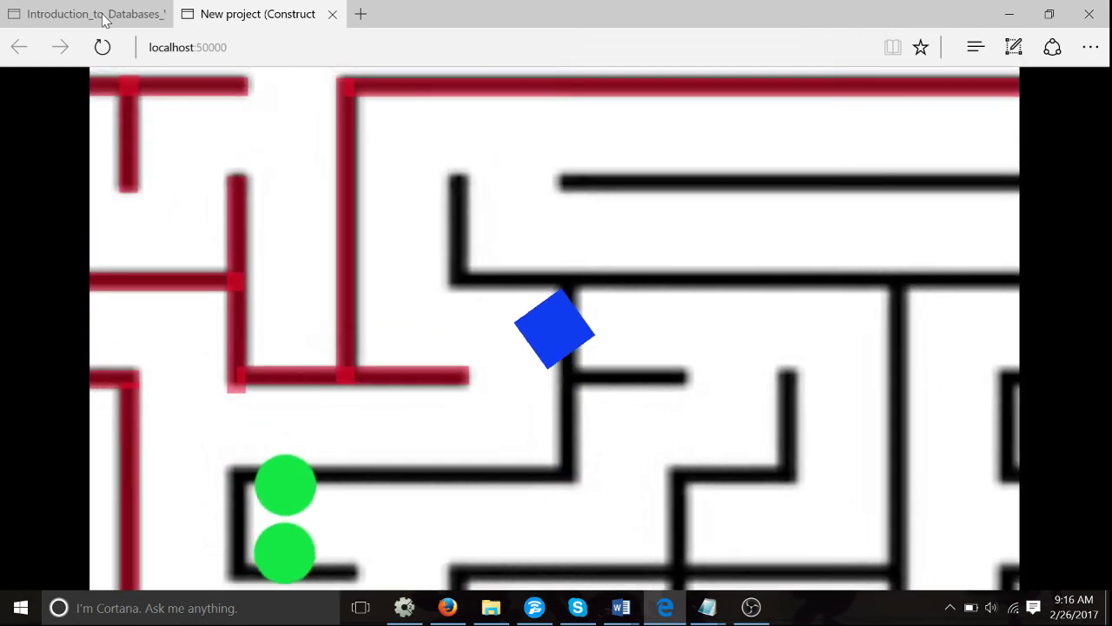
pyautogui.press('Right')
pyautogui.press('Down')
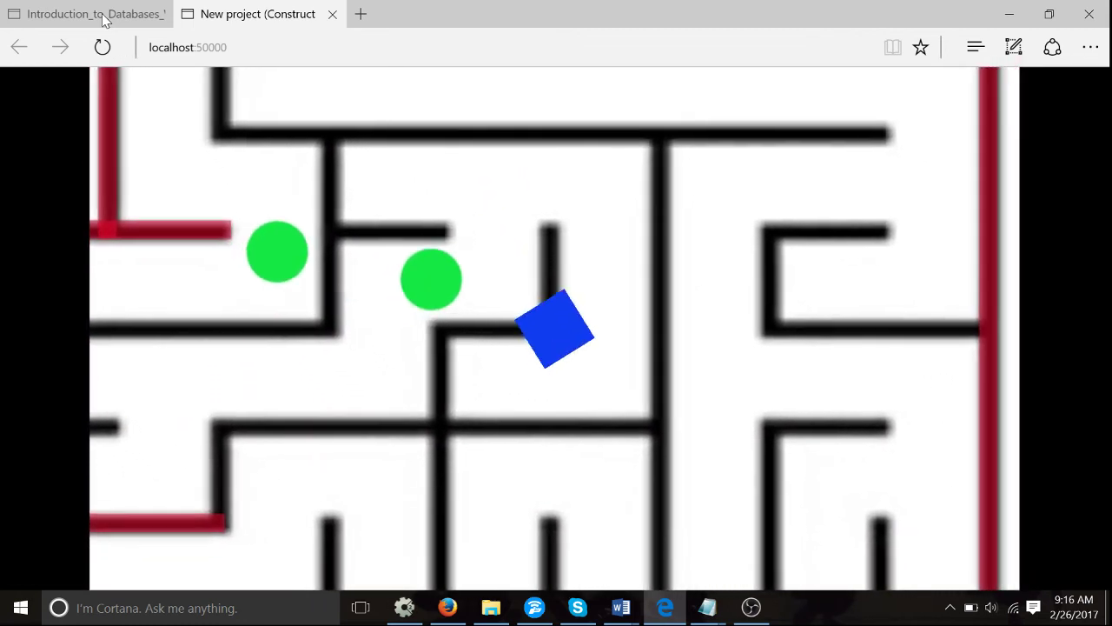
pyautogui.press('Left')
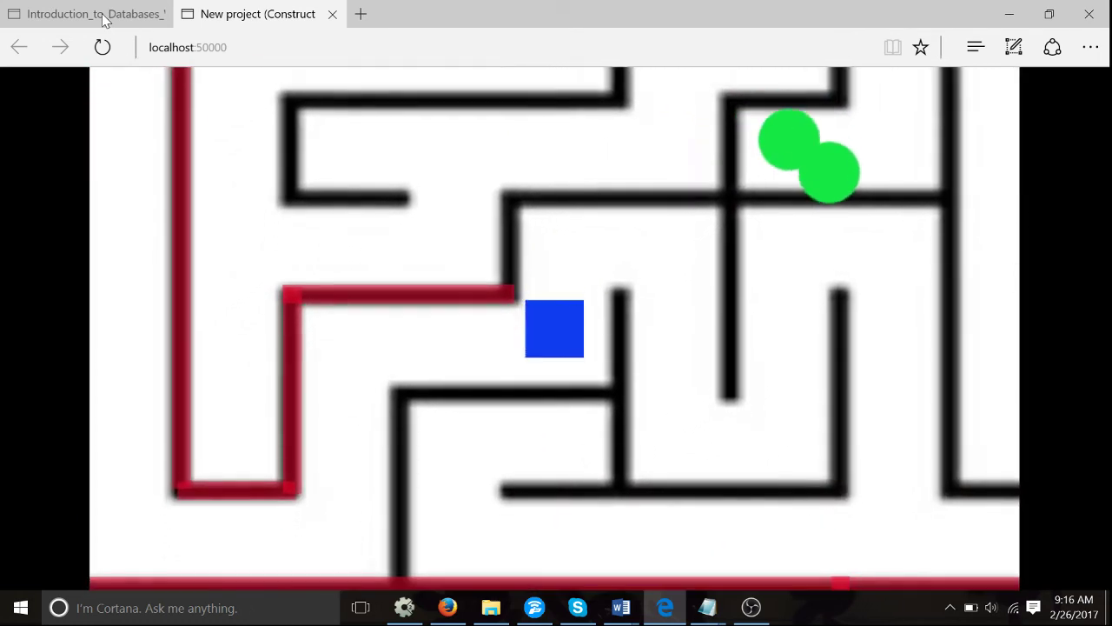
pyautogui.press('Left')
pyautogui.hotkey('alt', 'Tab')
# On Event sheet 1, add an enemy 'On collision with another object' event targeting player
pyautogui.click(103, 17)
pyautogui.hotkey('alt', 'Tab')
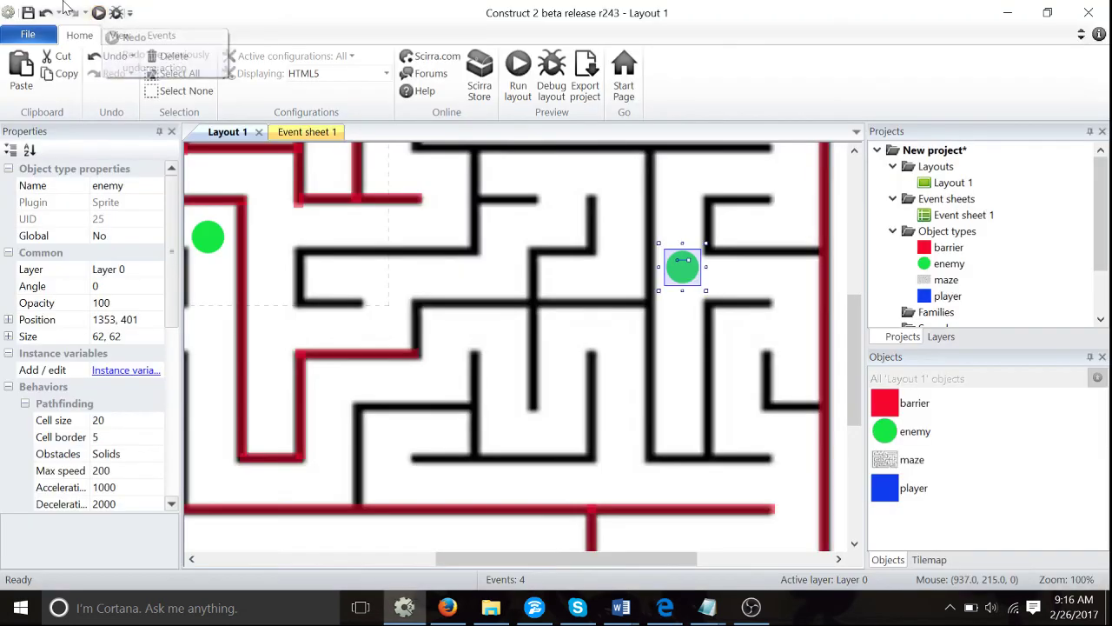
pyautogui.click(310, 133)
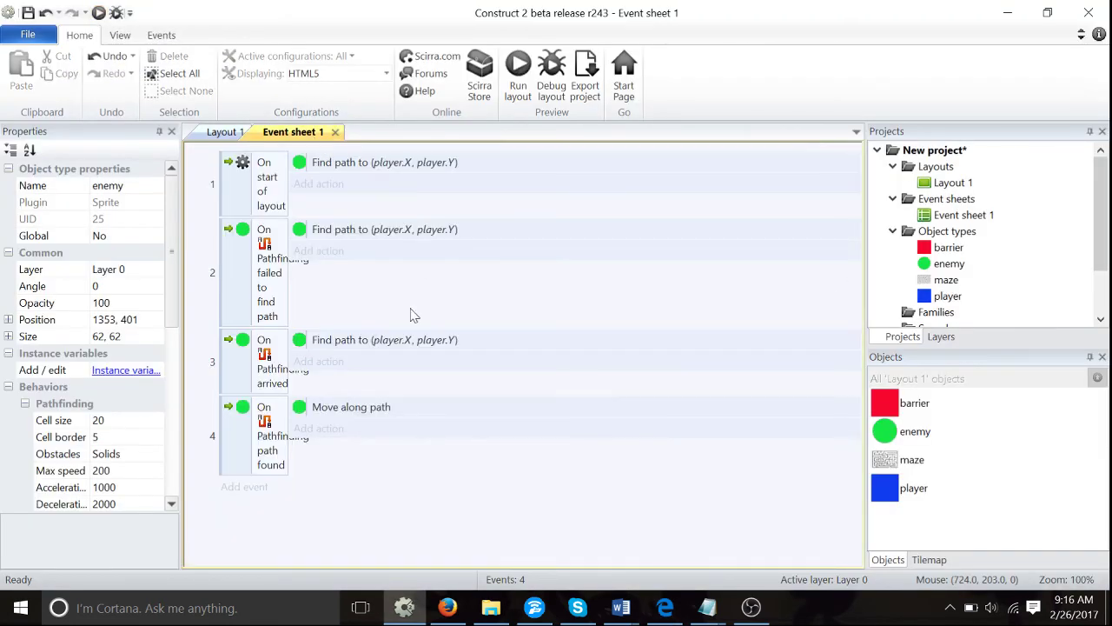
pyautogui.click(227, 487)
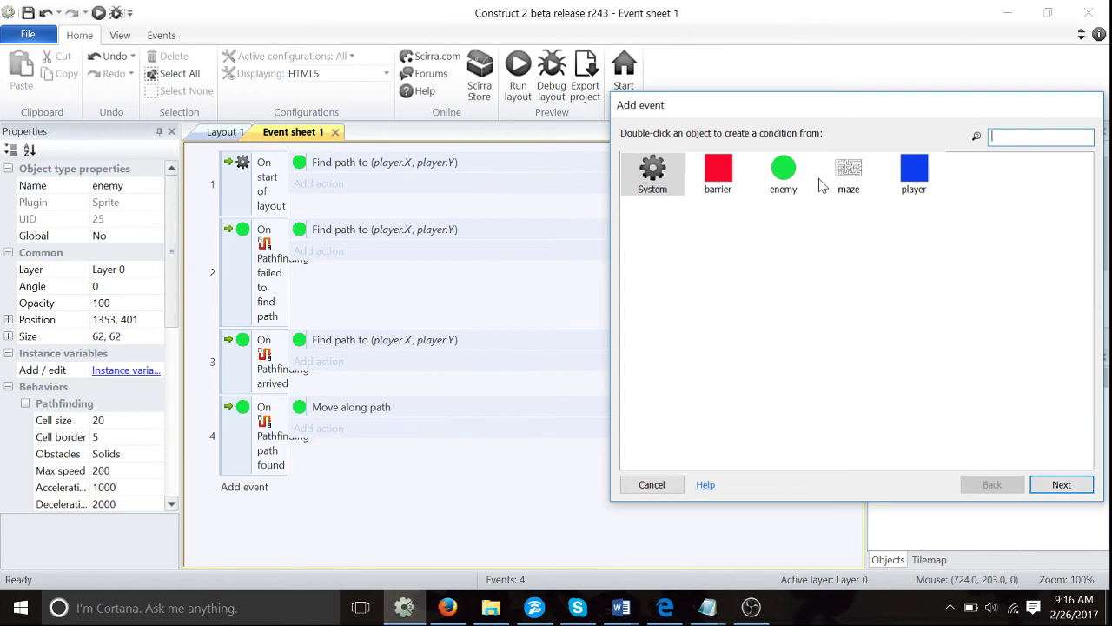
pyautogui.doubleClick(915, 184)
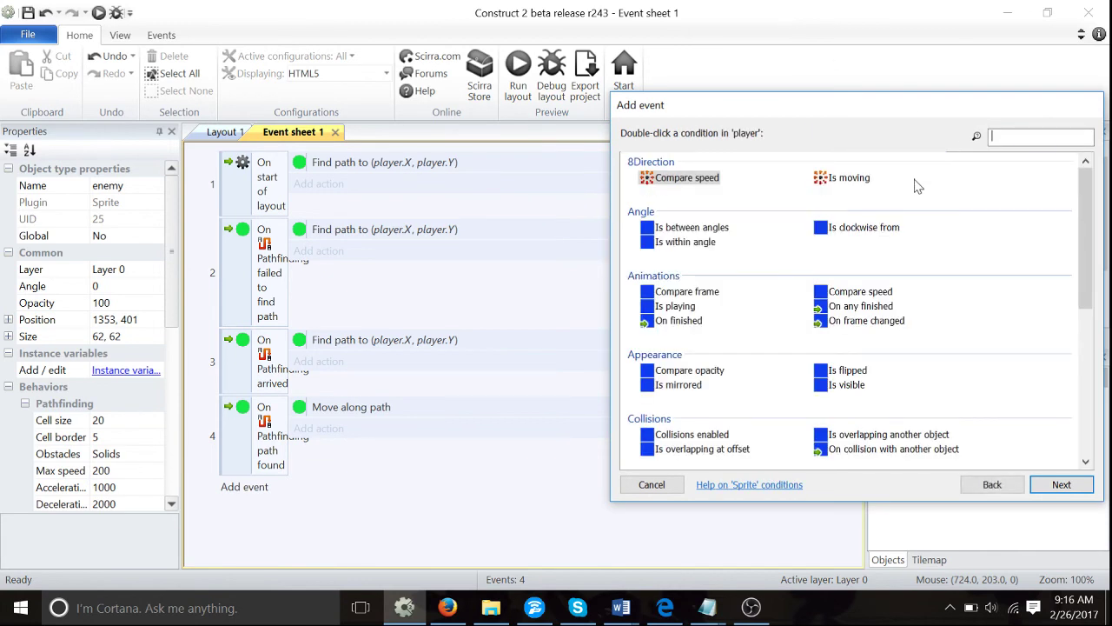
pyautogui.click(965, 488)
pyautogui.doubleClick(789, 198)
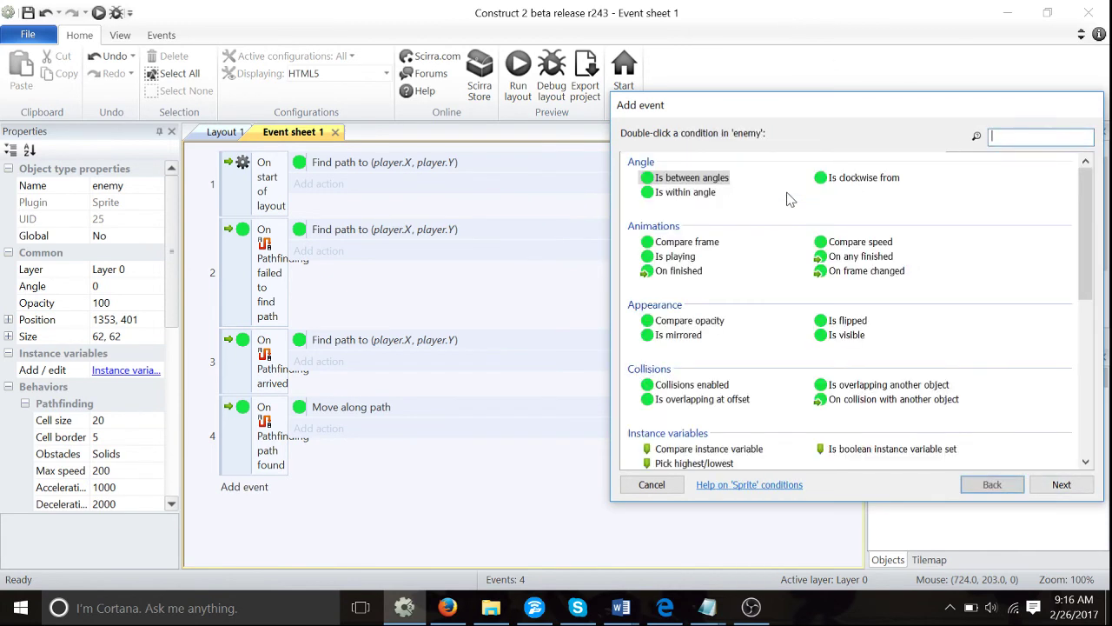
pyautogui.doubleClick(877, 402)
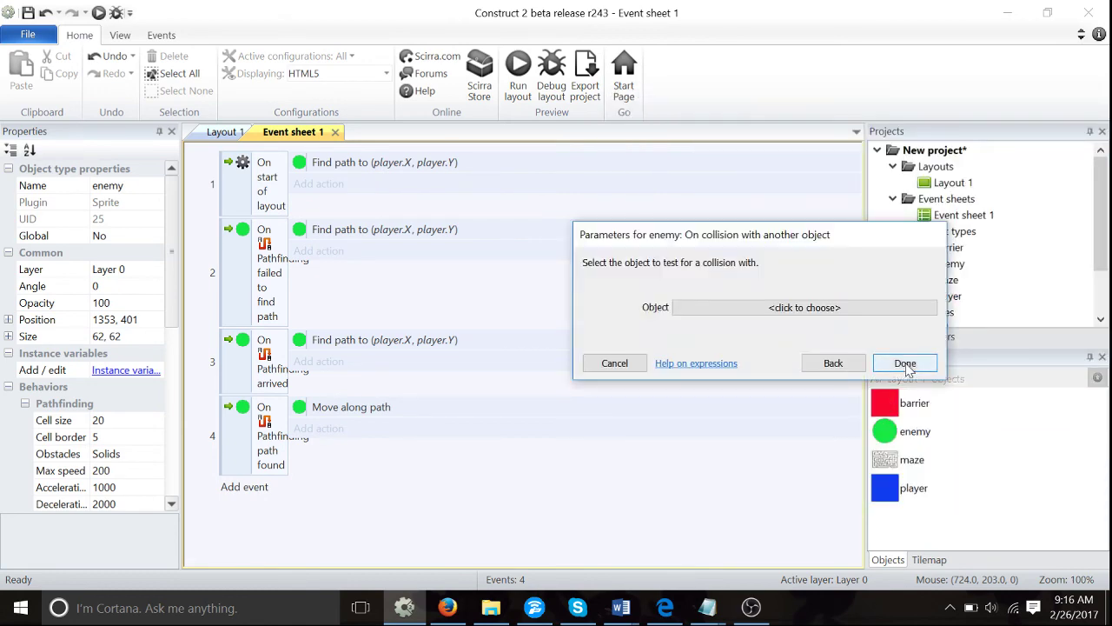
pyautogui.click(895, 308)
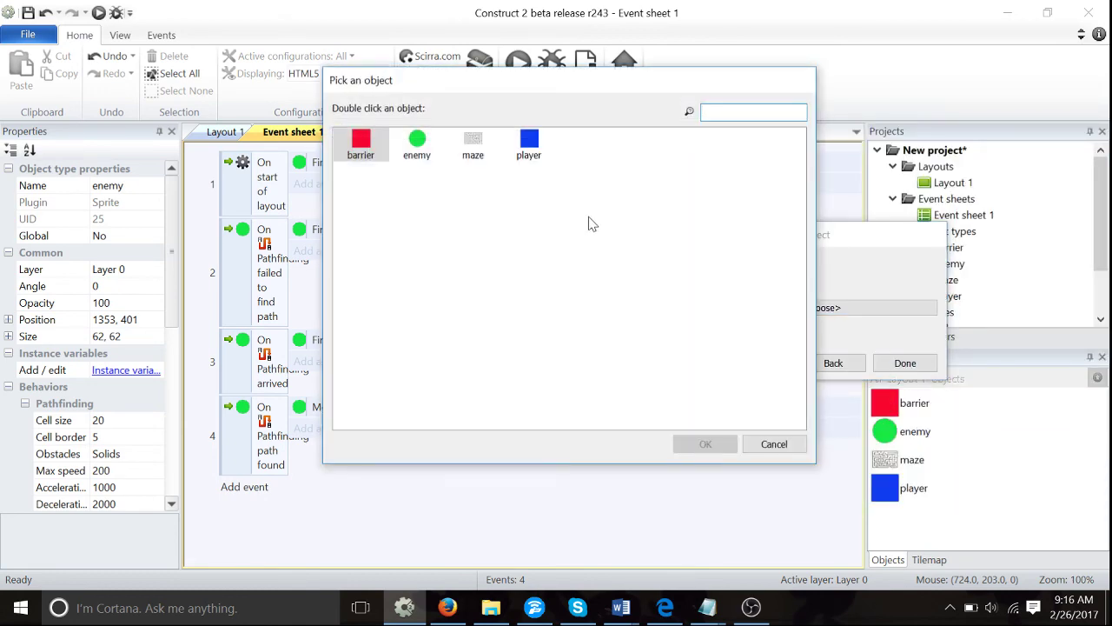
pyautogui.doubleClick(529, 144)
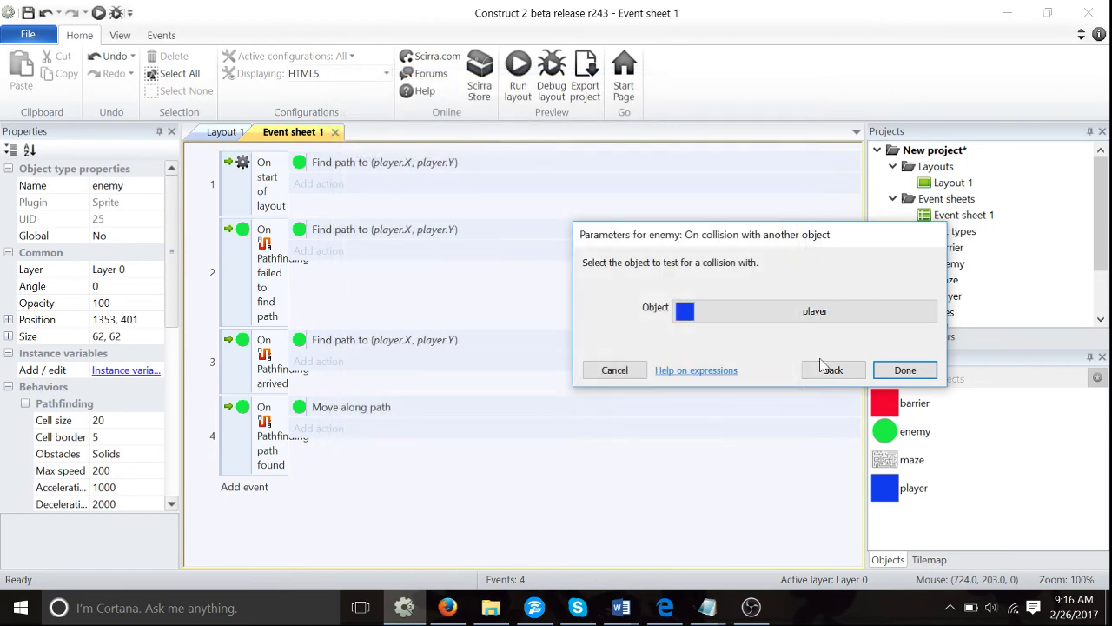
pyautogui.click(895, 370)
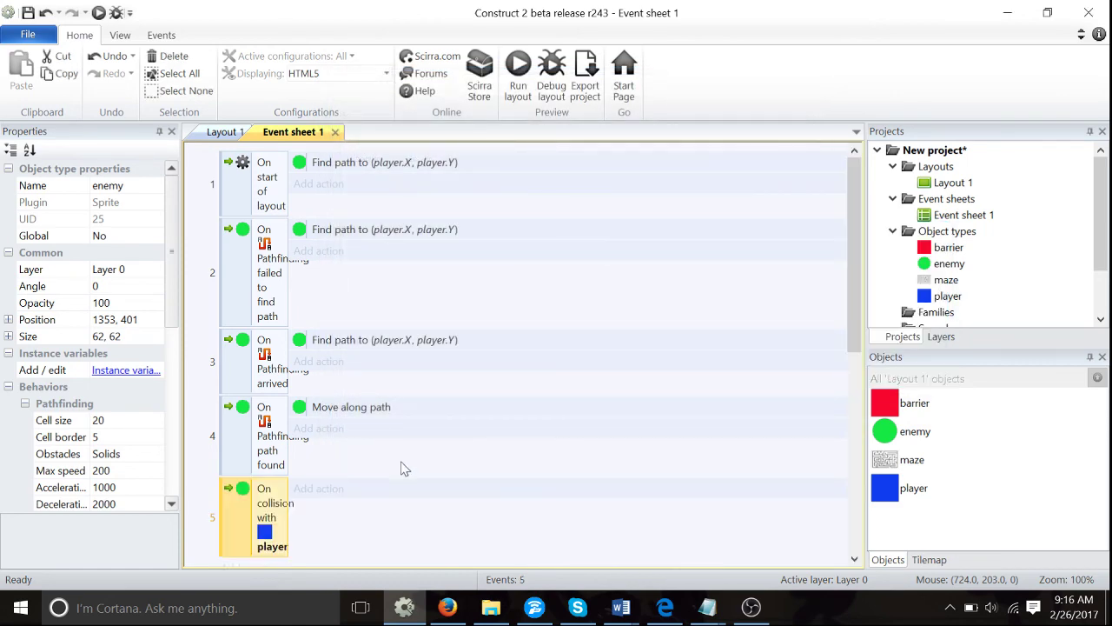
# Give the collision event the System action Restart layout
pyautogui.click(411, 495)
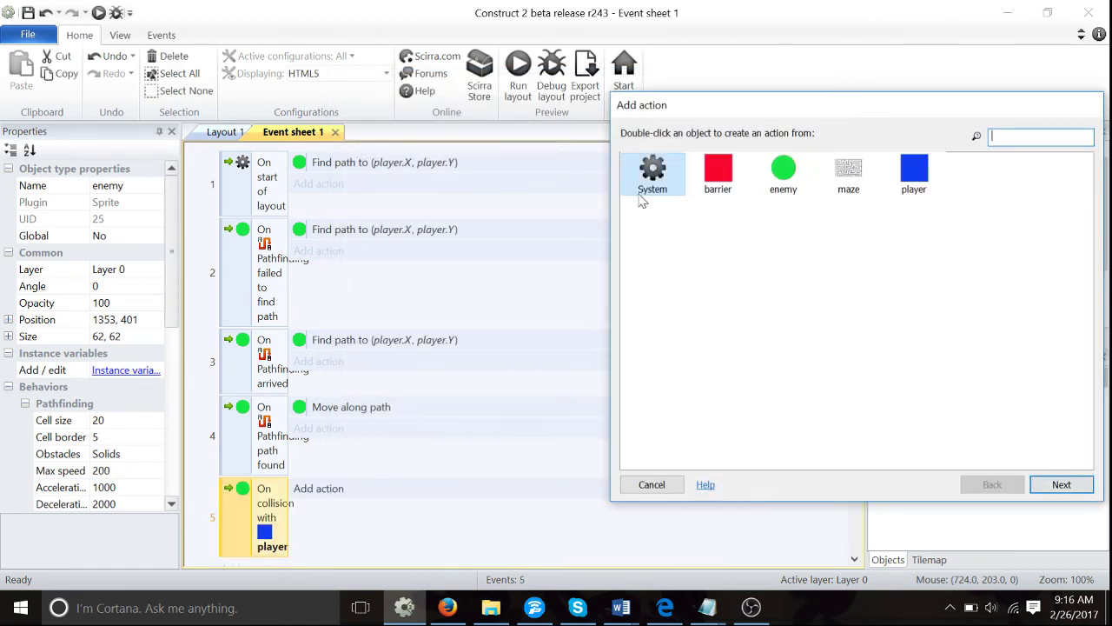
pyautogui.doubleClick(653, 172)
pyautogui.write('res')
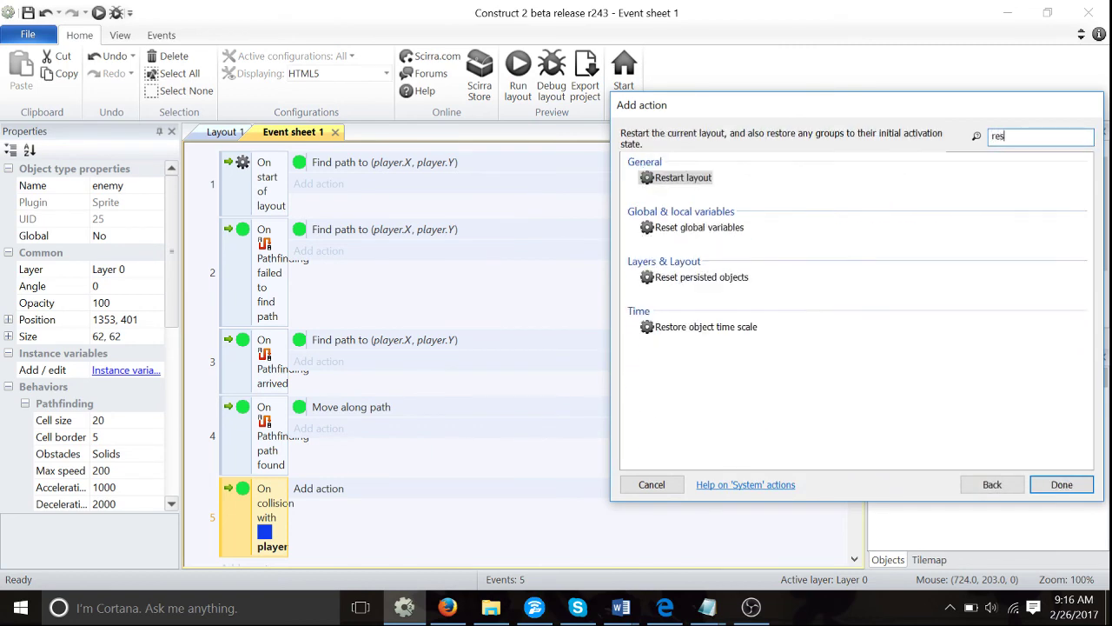
pyautogui.doubleClick(703, 178)
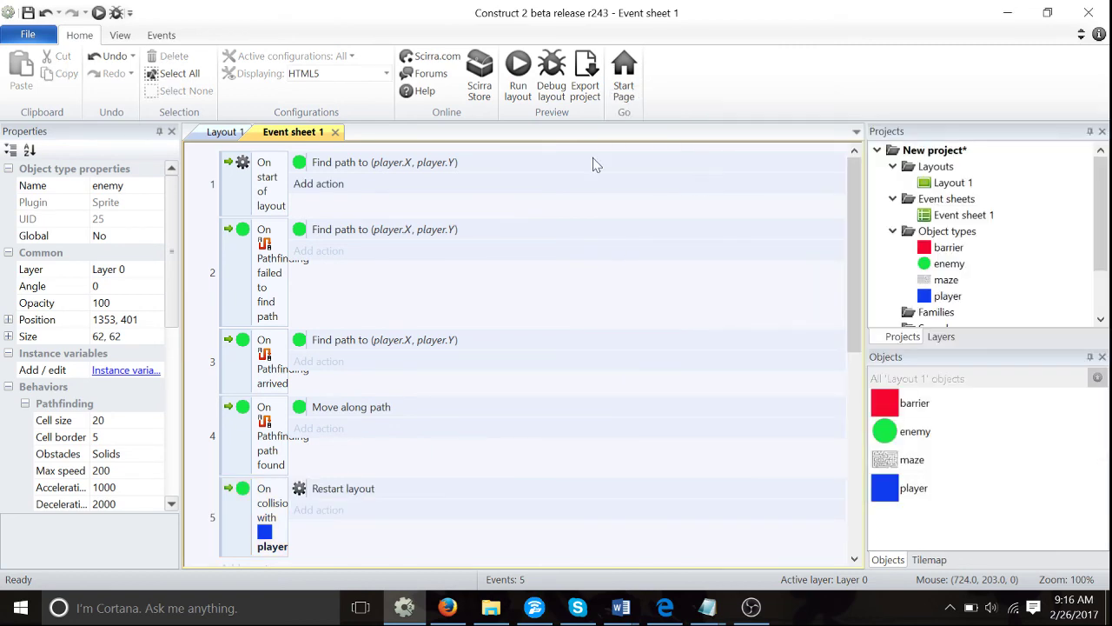
# Preview the game, let an enemy catch the player to confirm the restart, then switch back
pyautogui.click(97, 14)
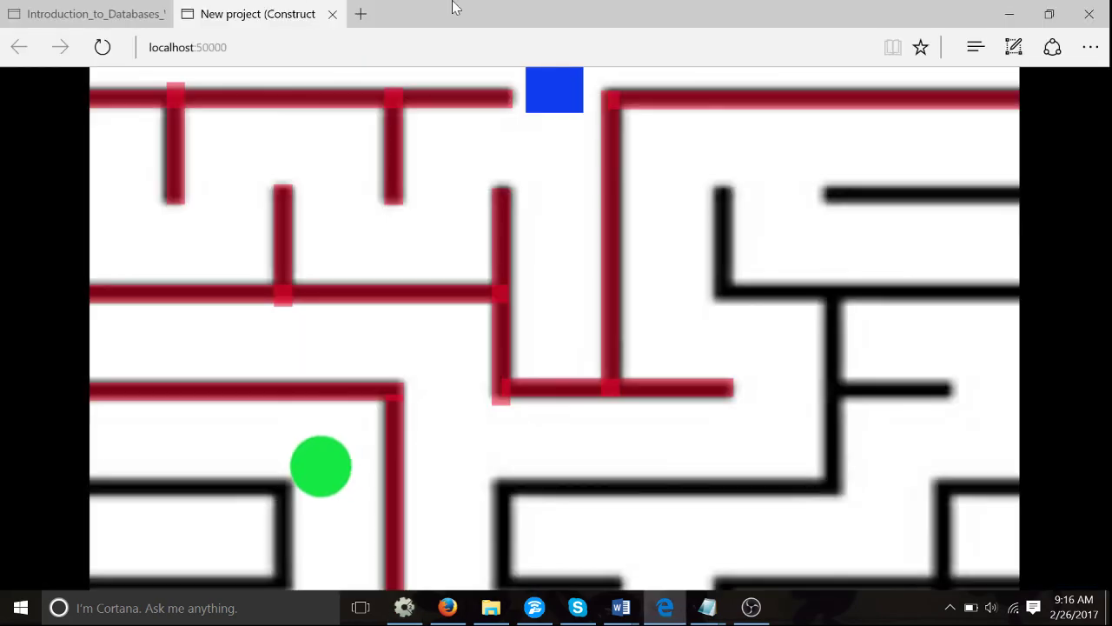
pyautogui.press('Down')
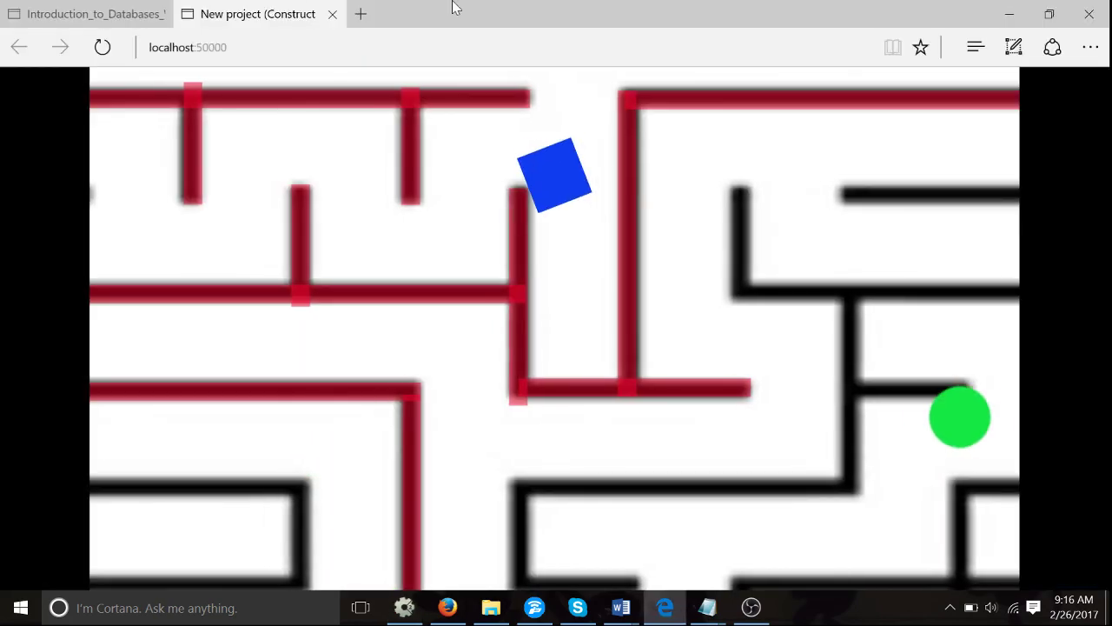
pyautogui.press('Left')
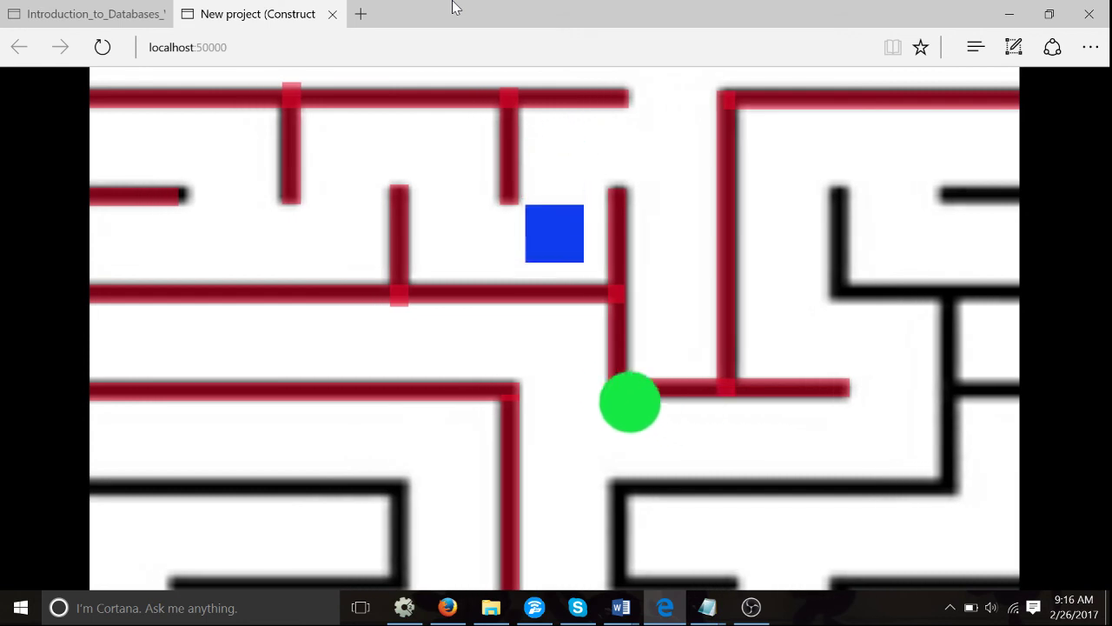
pyautogui.press('Left')
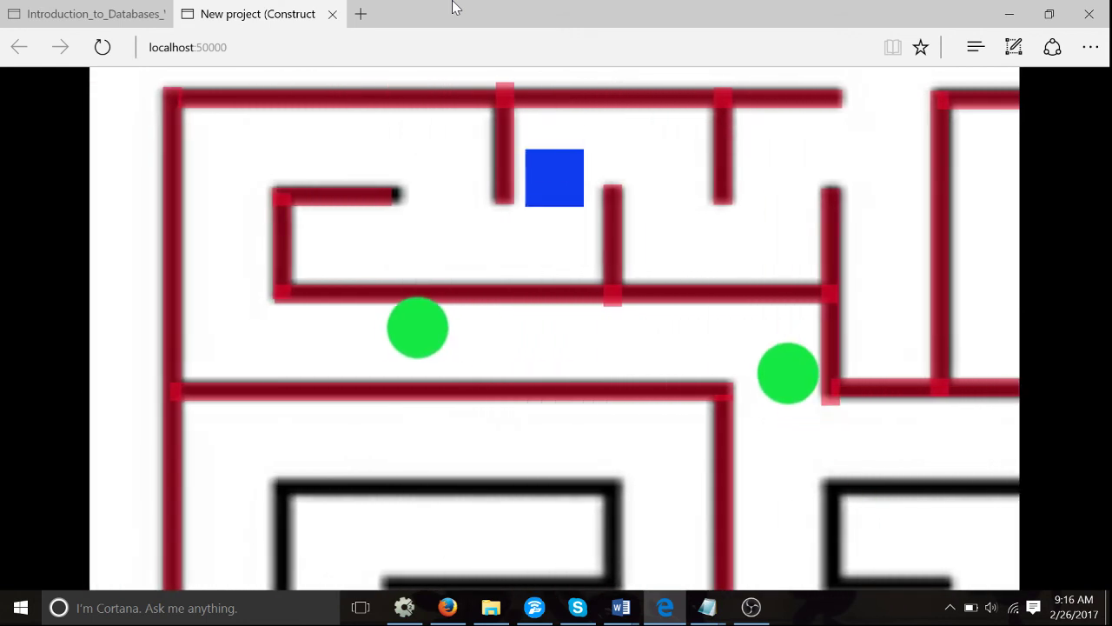
pyautogui.press('Down')
pyautogui.press('Left')
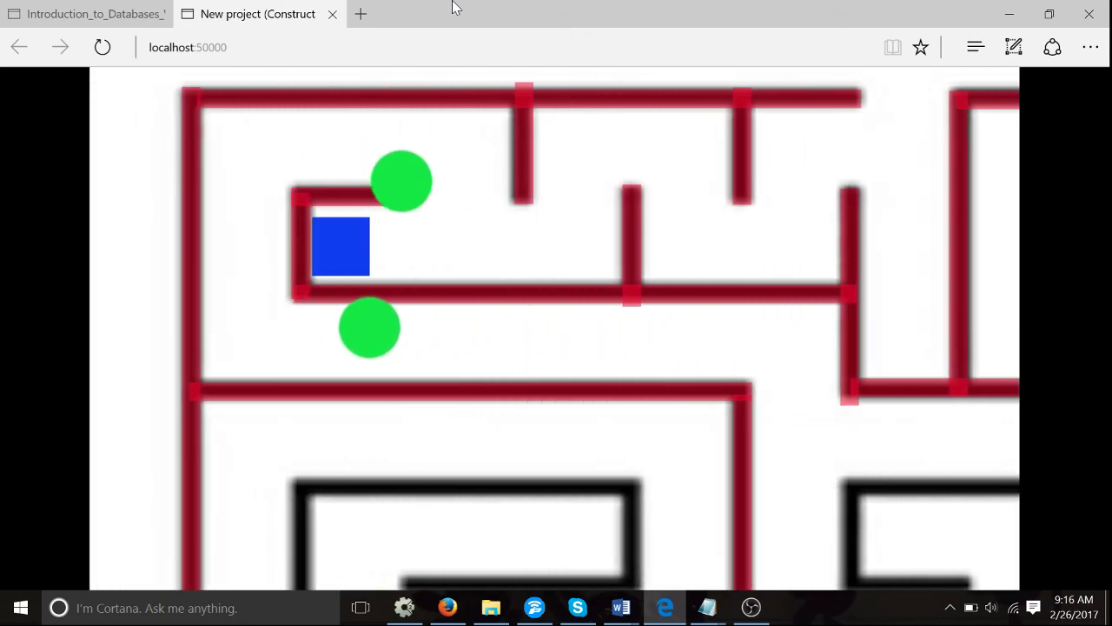
pyautogui.press('Down')
pyautogui.press('Left')
pyautogui.press('Down')
pyautogui.hotkey('alt', 'Tab')
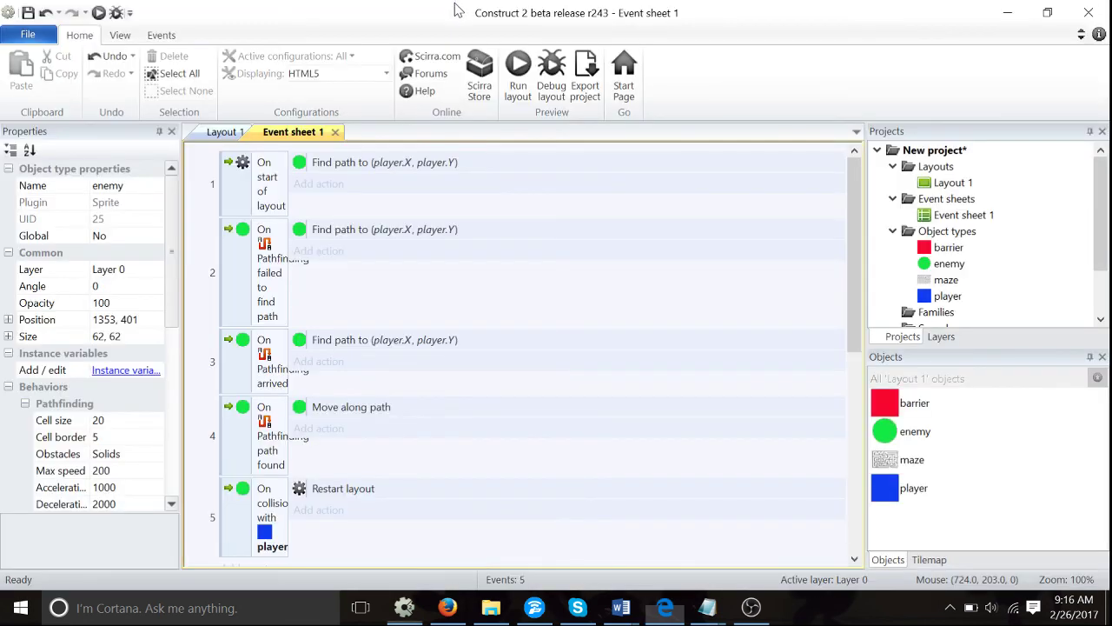
# Select the enemy and rerun the game with pathfinding cell border 10, moving the player left and down
pyautogui.click(915, 432)
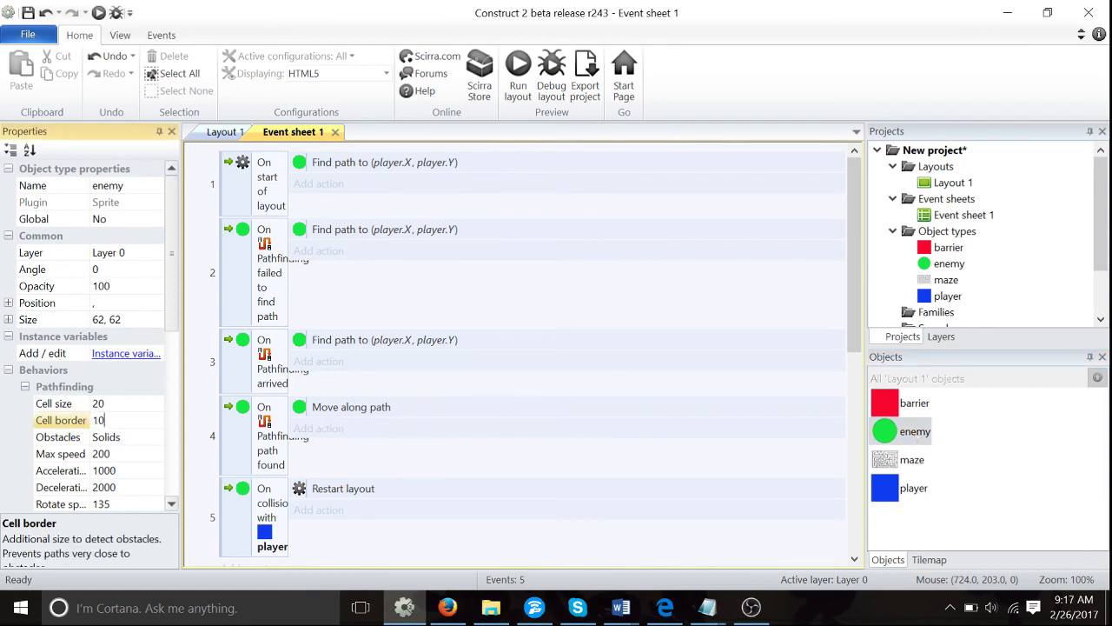
pyautogui.click(98, 13)
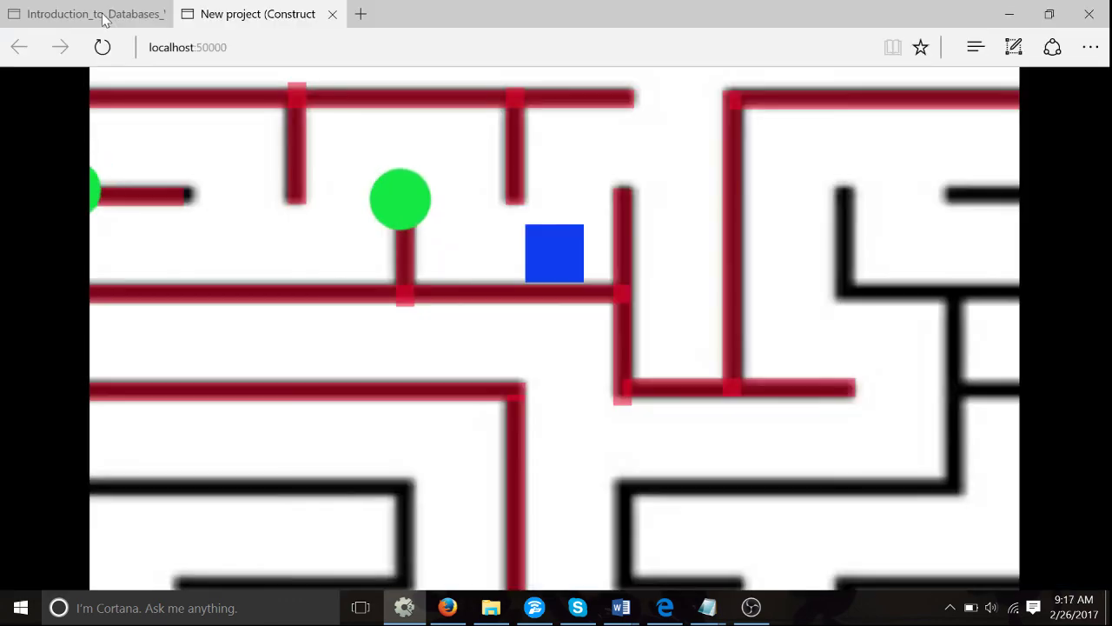
pyautogui.press('Left')
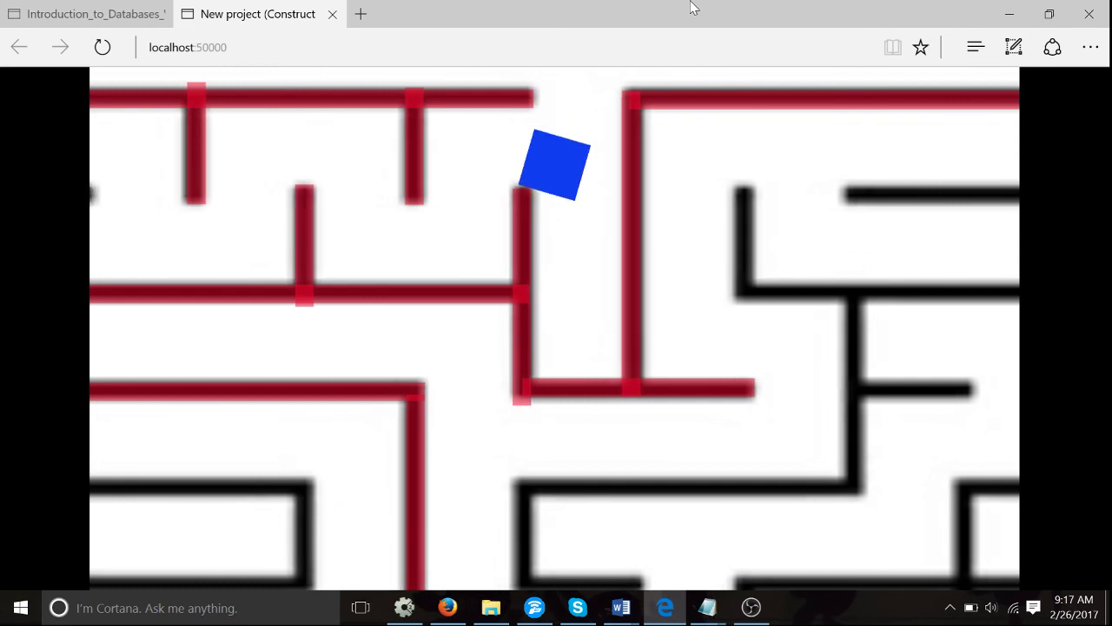
pyautogui.press('Down')
pyautogui.press('Left')
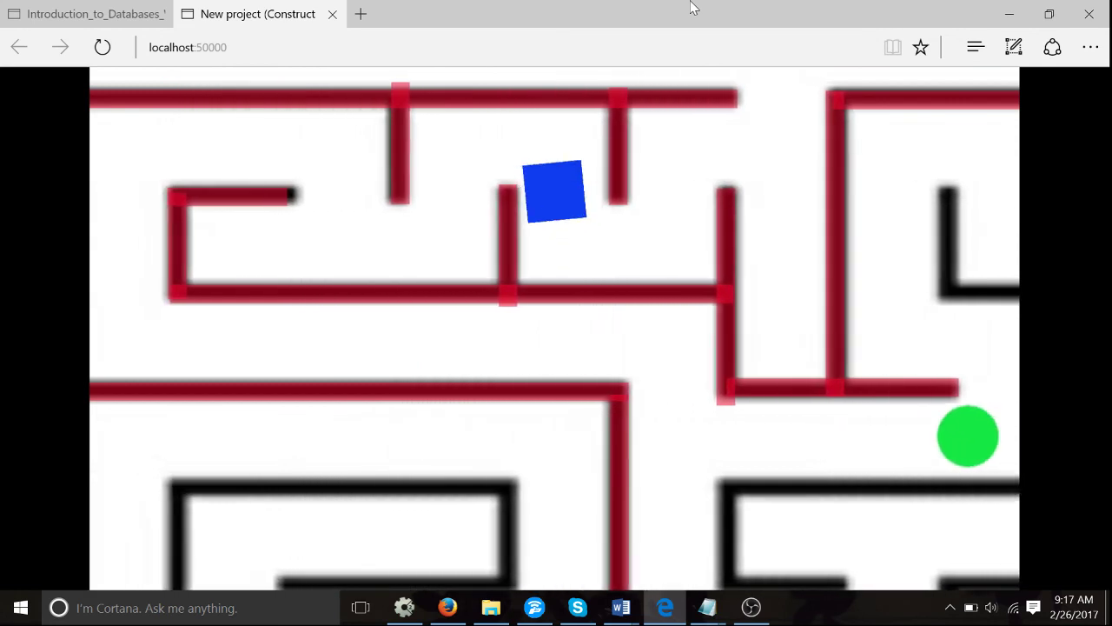
pyautogui.press('Left')
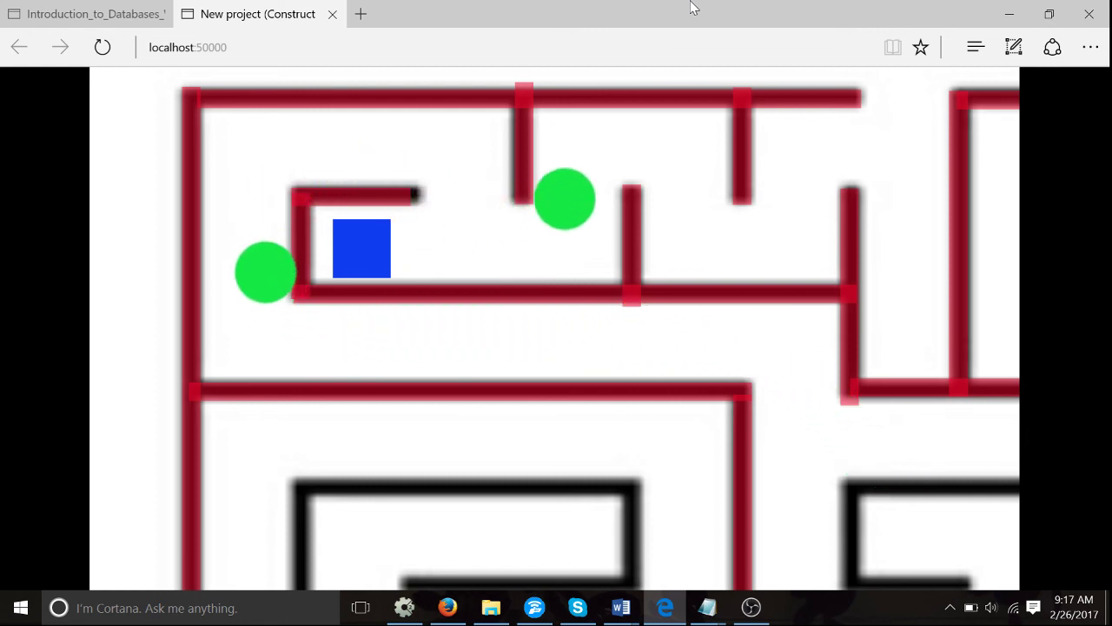
# Steer the player right, up and back along the wall, then return to the editor
pyautogui.press('Right')
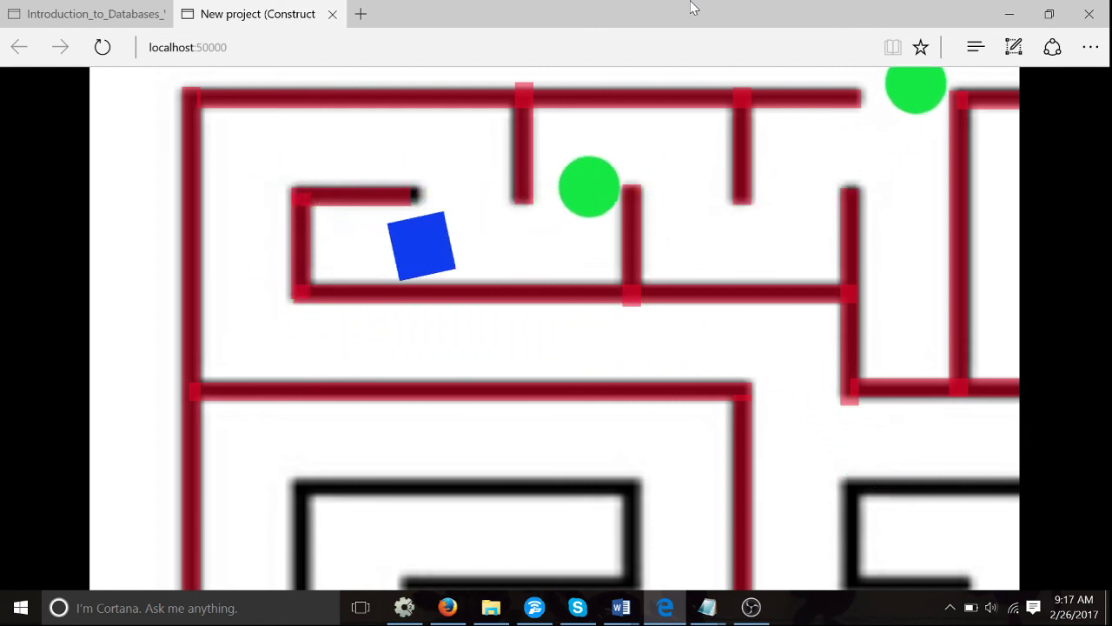
pyautogui.press('Up')
pyautogui.press('Left')
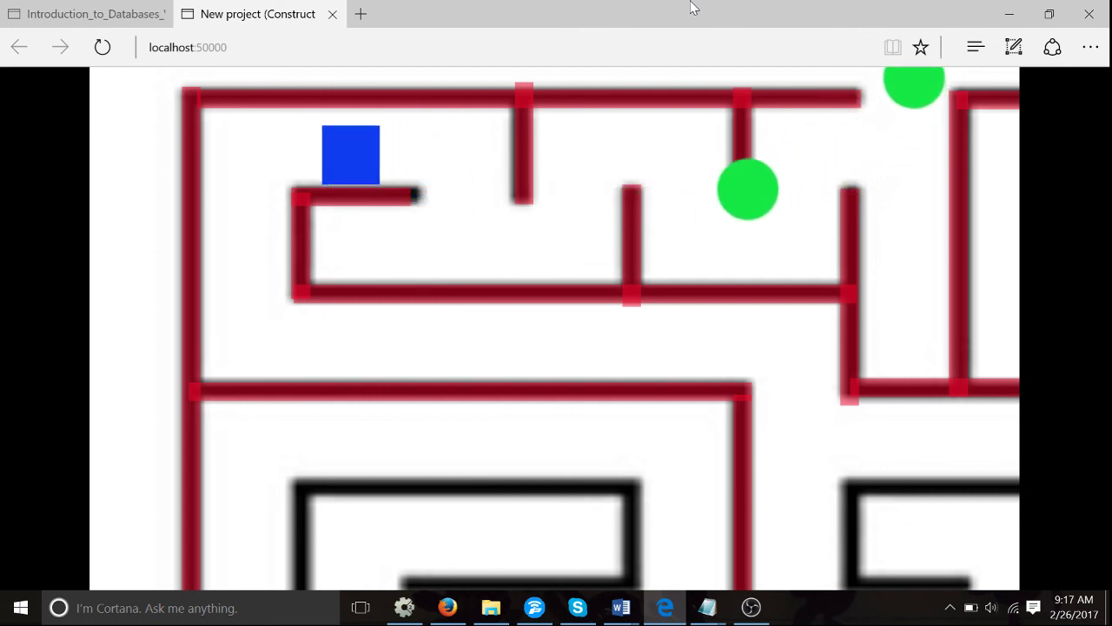
pyautogui.press('Right')
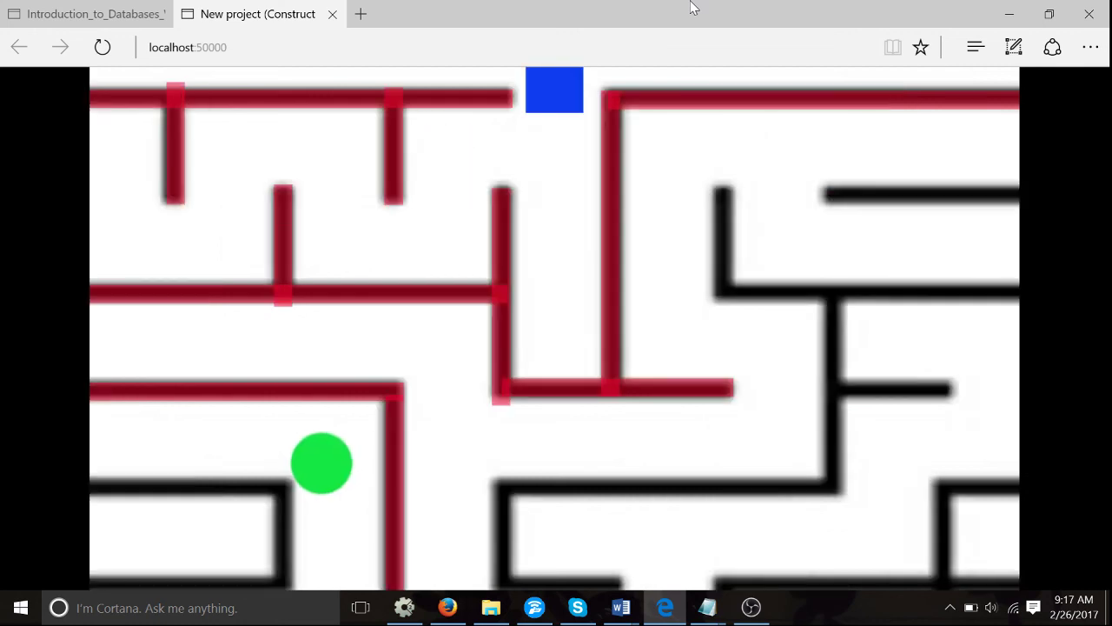
pyautogui.hotkey('alt', 'Tab')
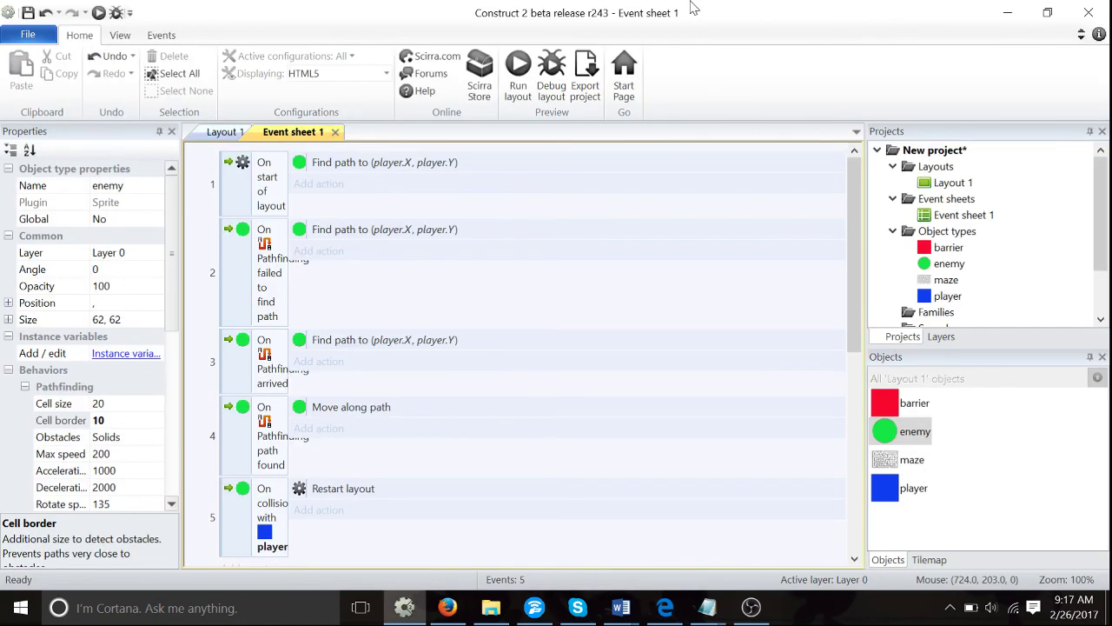
# Bring the Untitled Notepad feature list (maze, player, enemy, coins, teleporters, powerup, menus) forward
pyautogui.hotkey('alt', 'Tab')
pyautogui.hotkey('alt', 'Tab')
pyautogui.hotkey('alt', 'Tab')
pyautogui.hotkey('alt', 'Tab')
pyautogui.hotkey('alt', 'Tab')
pyautogui.press('Up')
pyautogui.hotkey('alt', 'Tab')
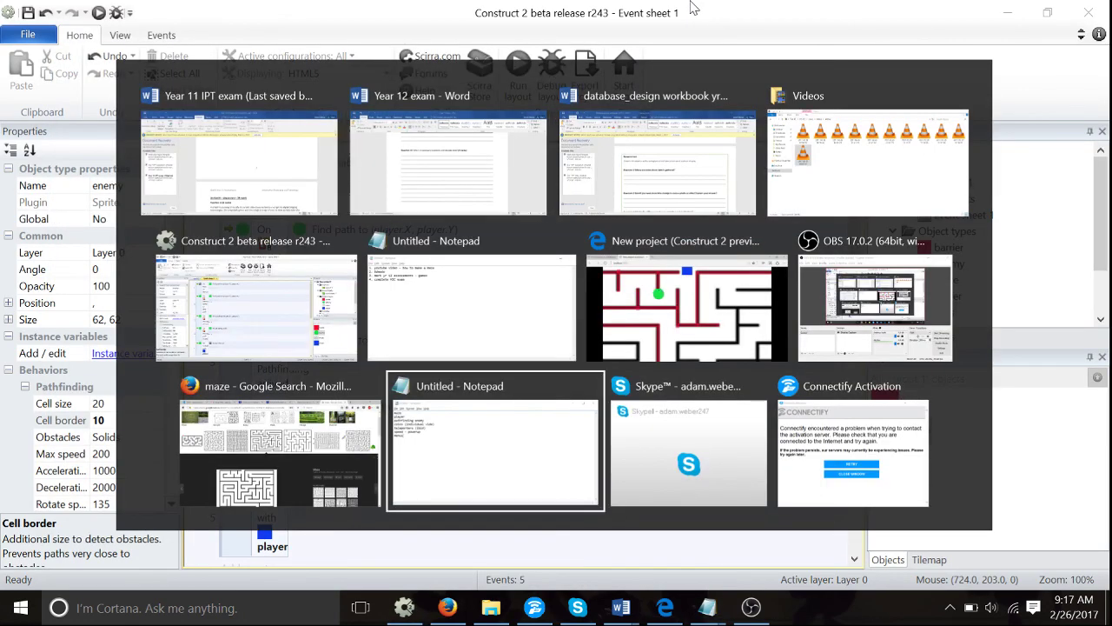
pyautogui.press('Down')
pyautogui.hotkey('alt', 'Tab')
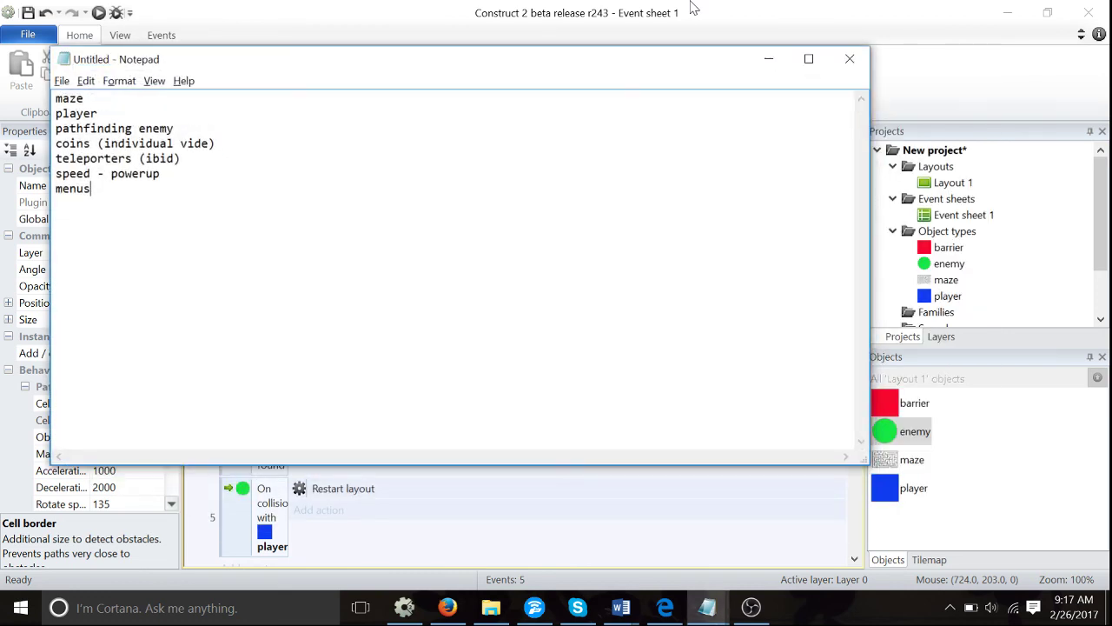
pyautogui.hotkey('alt', 'Tab')
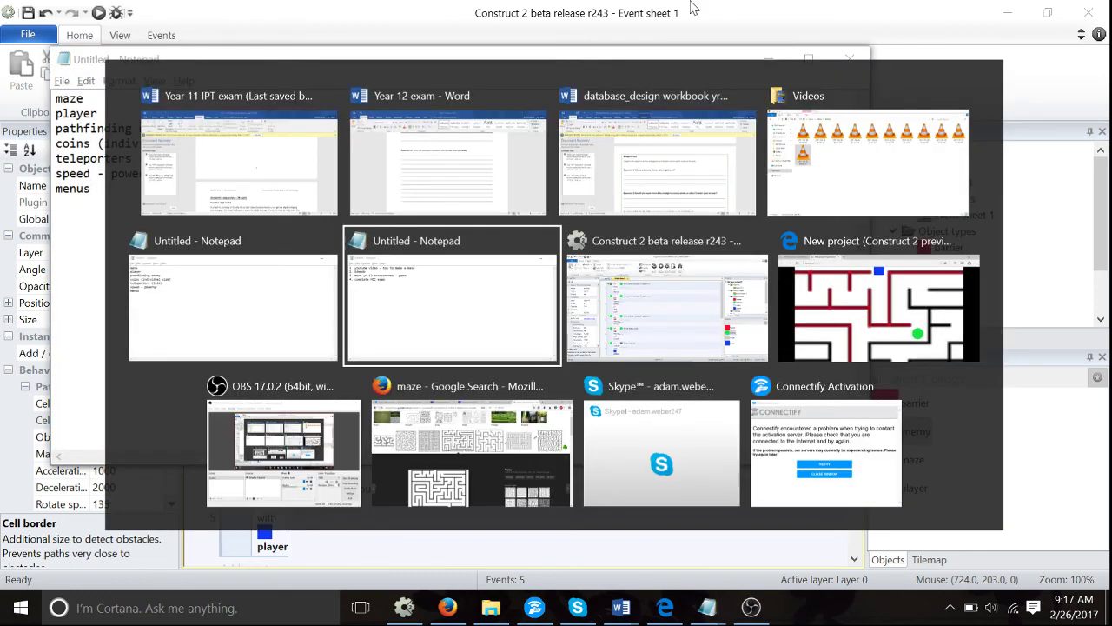